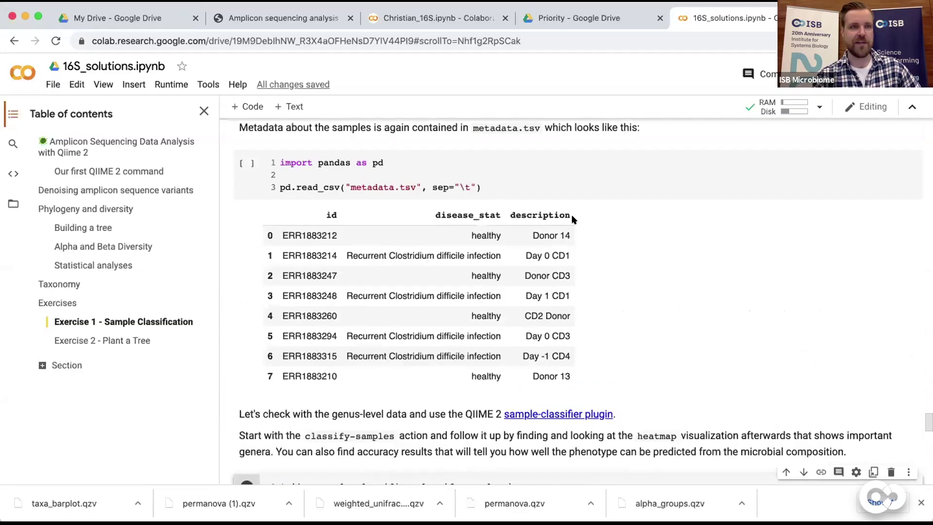
Scroll to the classify-samples cell output listing the saved classifier files, including heatmap.qzv.
scroll(573, 219, down, 5)
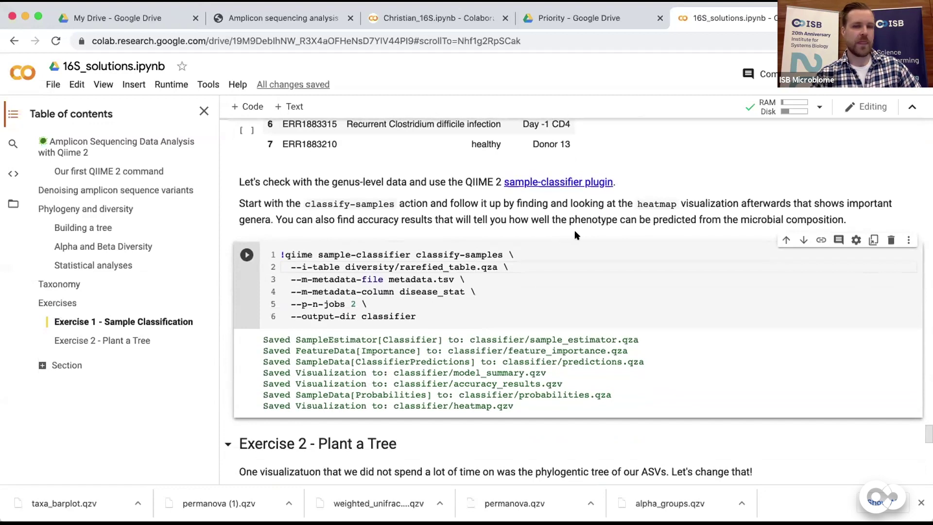
scroll(575, 229, down, 1)
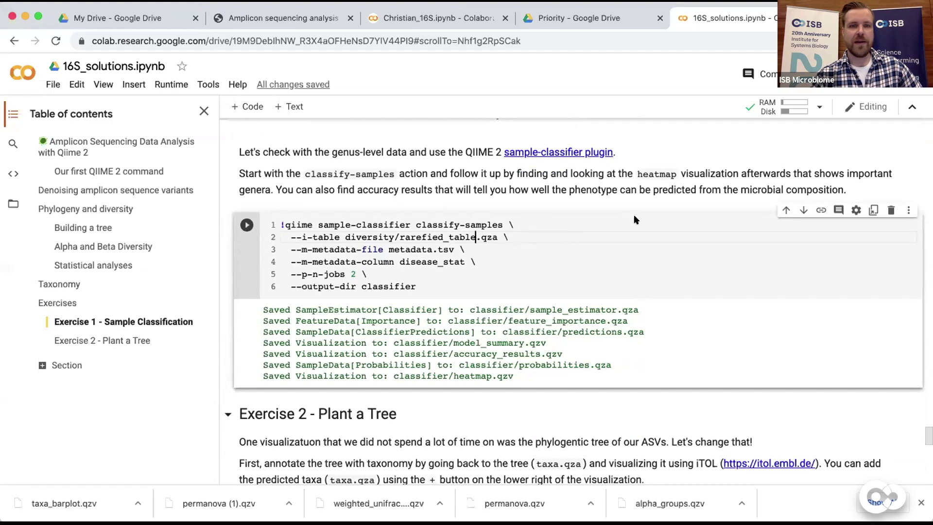
scroll(633, 220, up, 4)
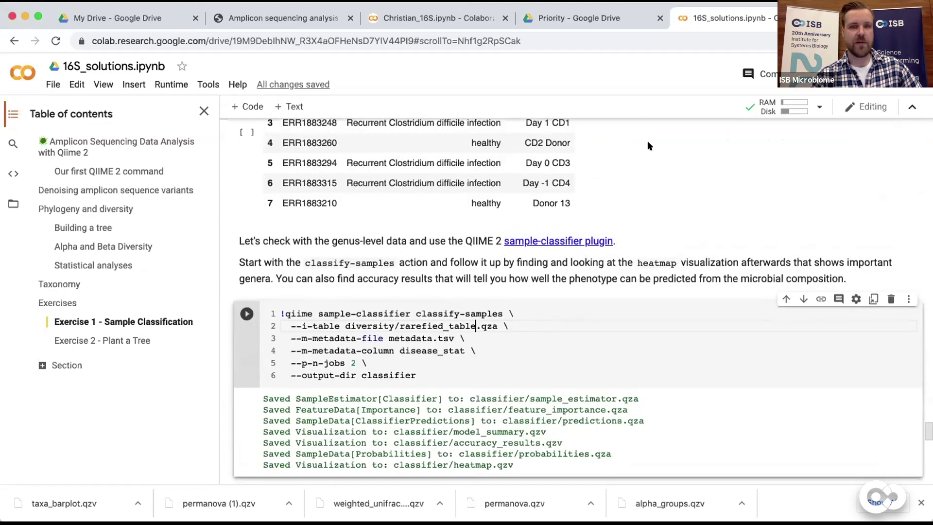
scroll(647, 146, up, 4)
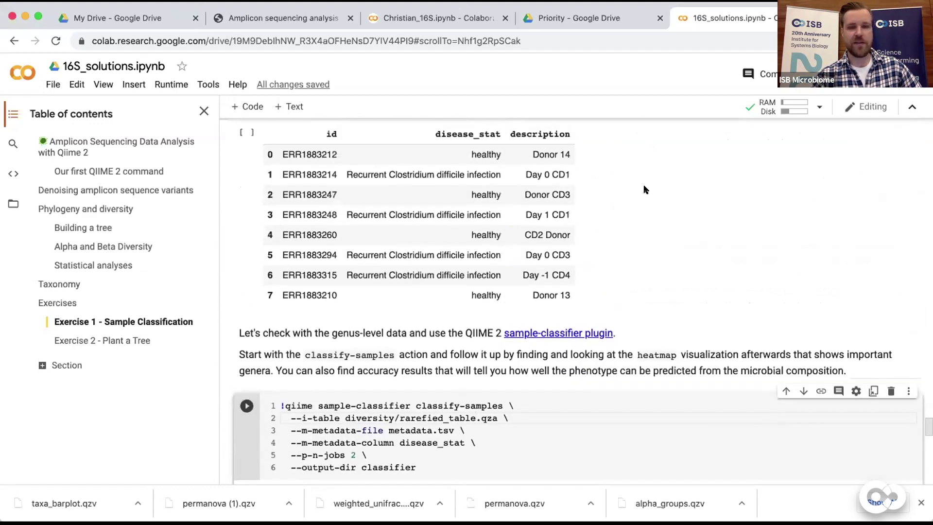
scroll(645, 189, down, 3)
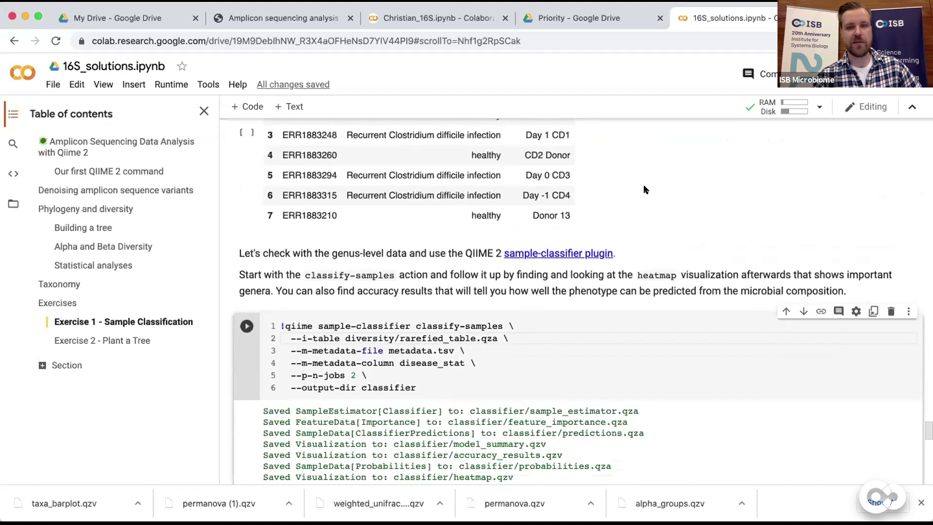
scroll(586, 250, down, 2)
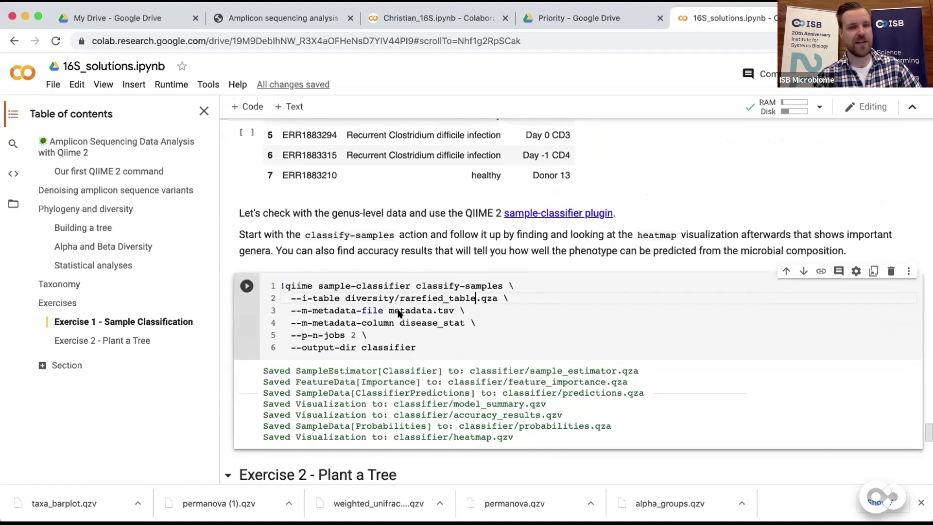
scroll(588, 276, down, 1)
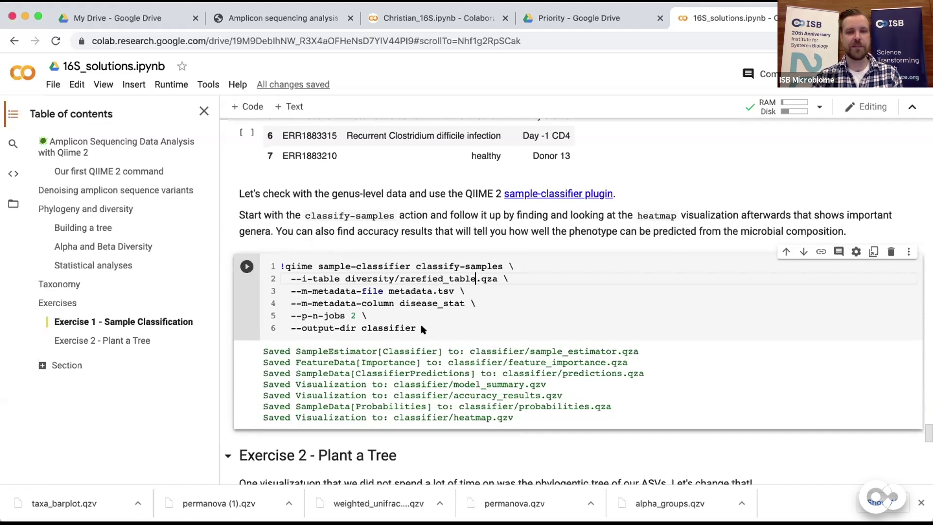
Scroll up to the magma seaborn clustermap of genera across the eight samples, above Exercises.
scroll(479, 321, down, 1)
scroll(479, 322, up, 1)
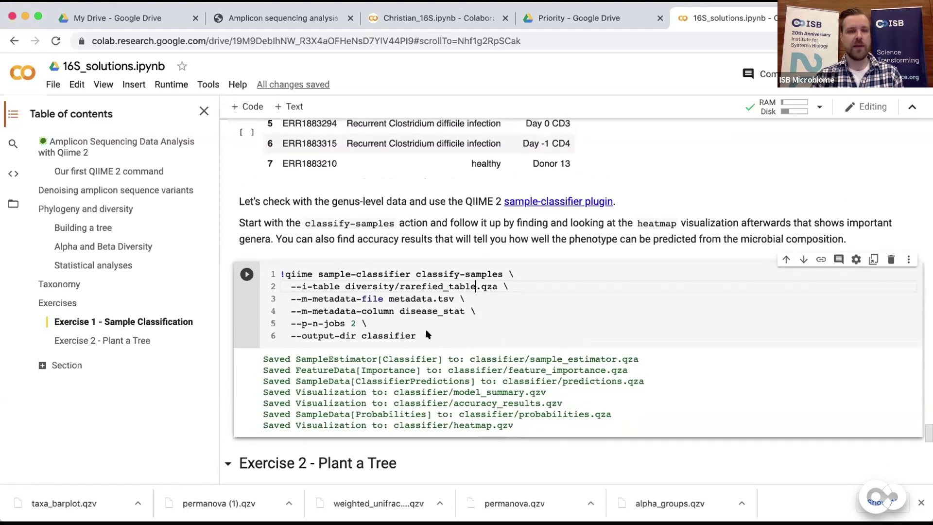
scroll(498, 329, down, 3)
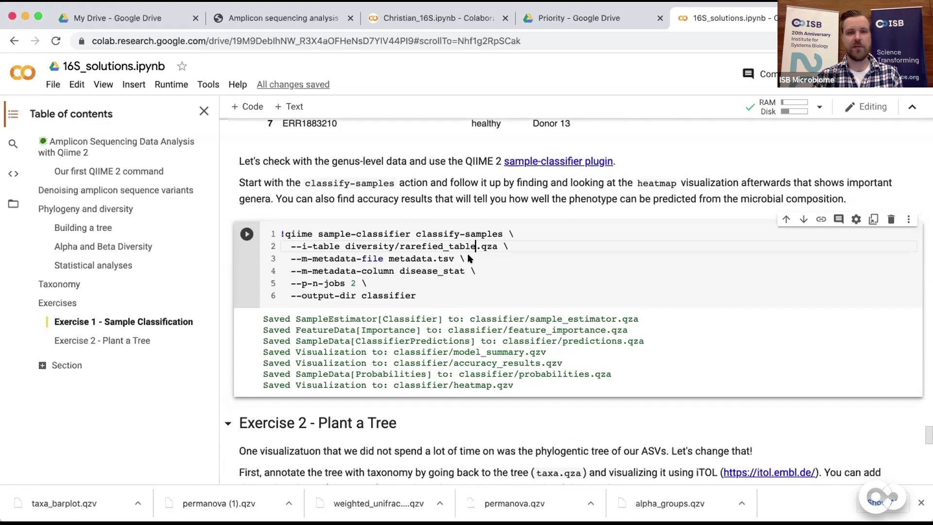
scroll(525, 287, down, 1)
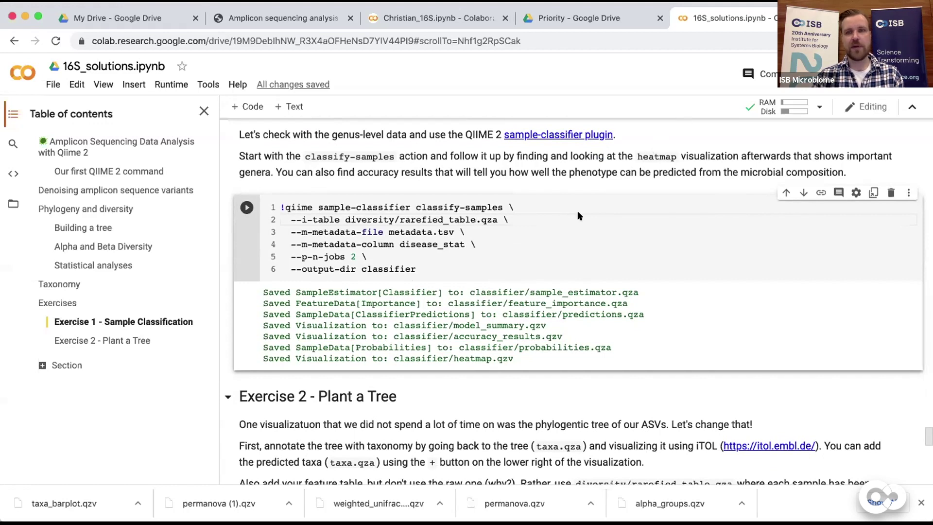
scroll(547, 247, up, 10)
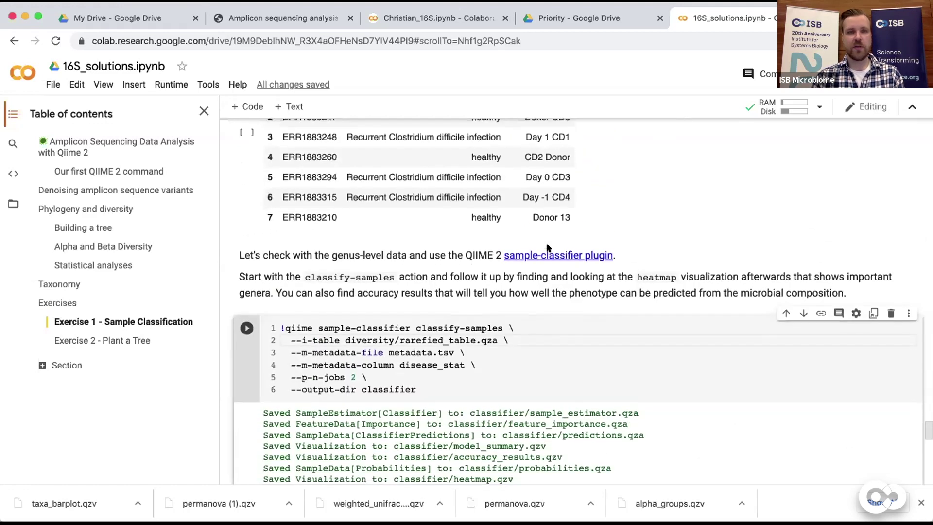
scroll(546, 243, up, 15)
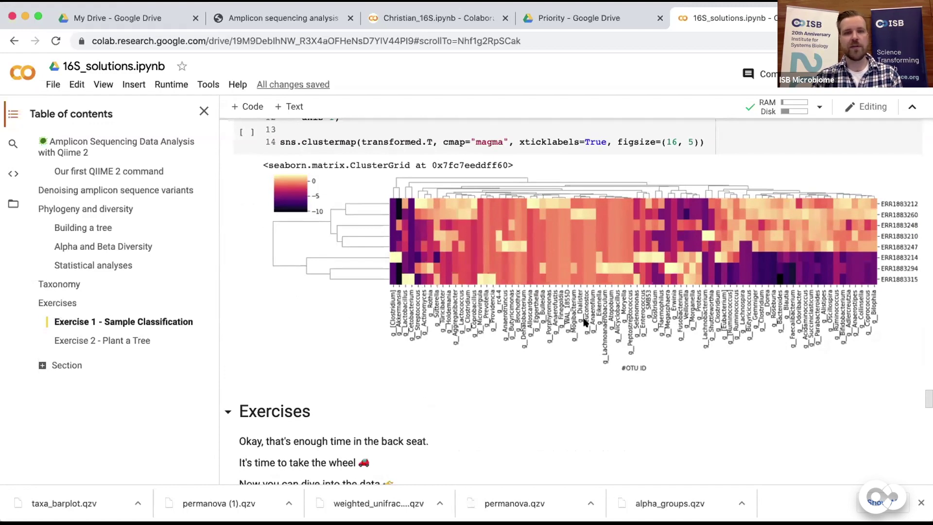
Scroll down to the Exercise 1 classify-samples cell and its saved classifier file list.
scroll(583, 318, down, 2)
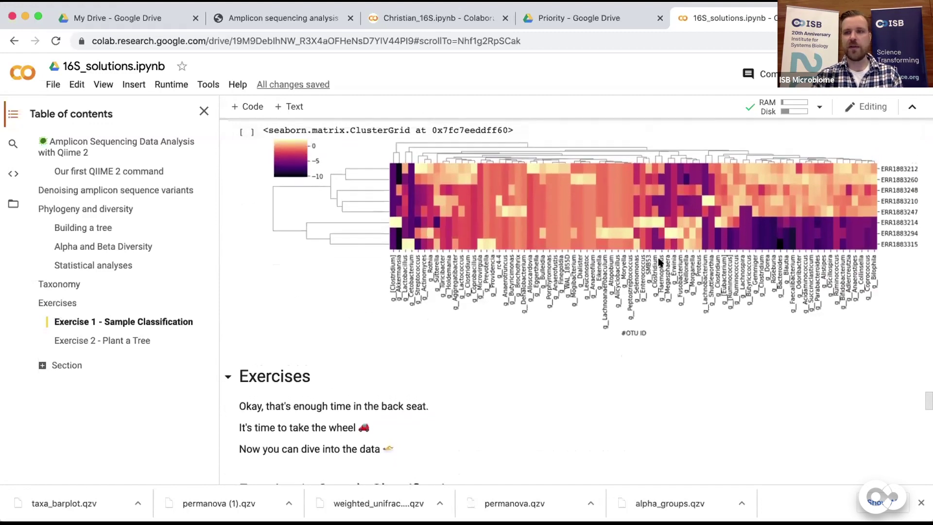
scroll(659, 261, down, 5)
scroll(658, 260, down, 7)
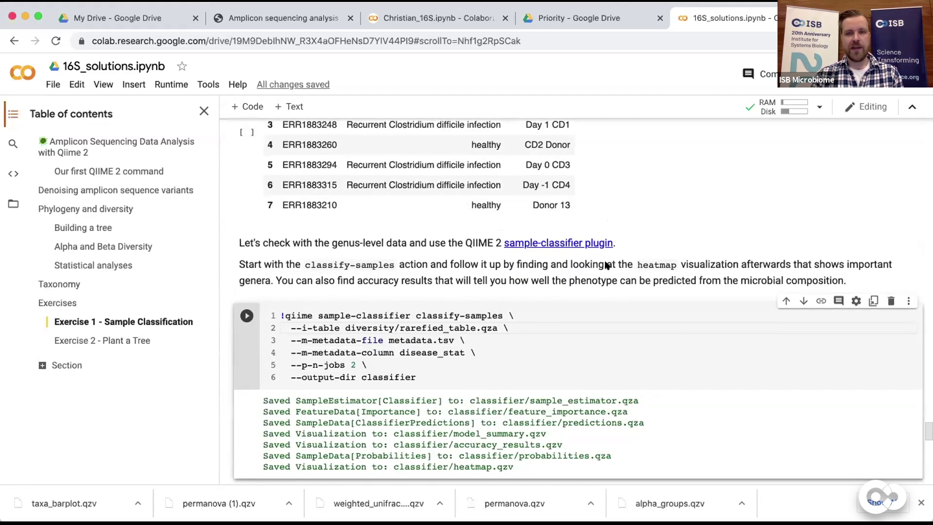
scroll(606, 265, down, 1)
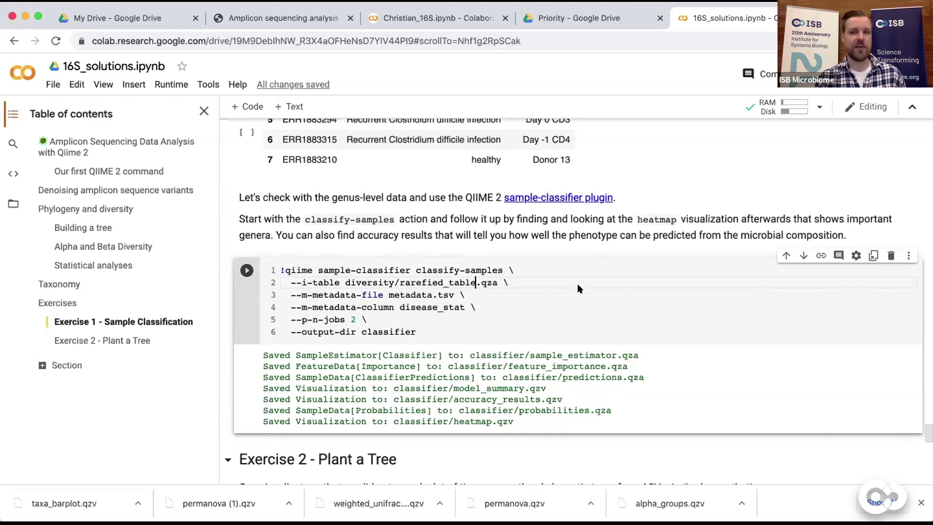
Scroll past the classifier output to the Exercise 2 'Plant a Tree' instructions and iTOL figure.
scroll(578, 289, up, 1)
scroll(573, 289, down, 2)
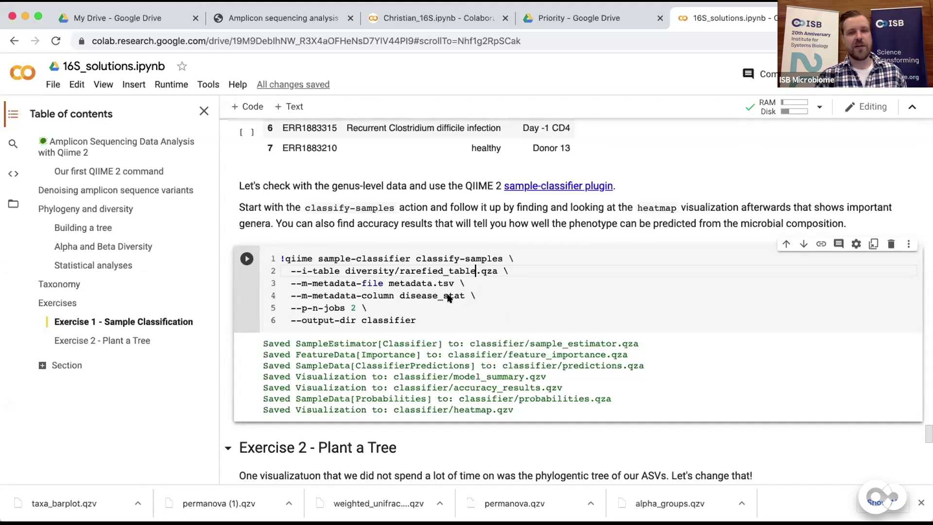
scroll(492, 302, down, 1)
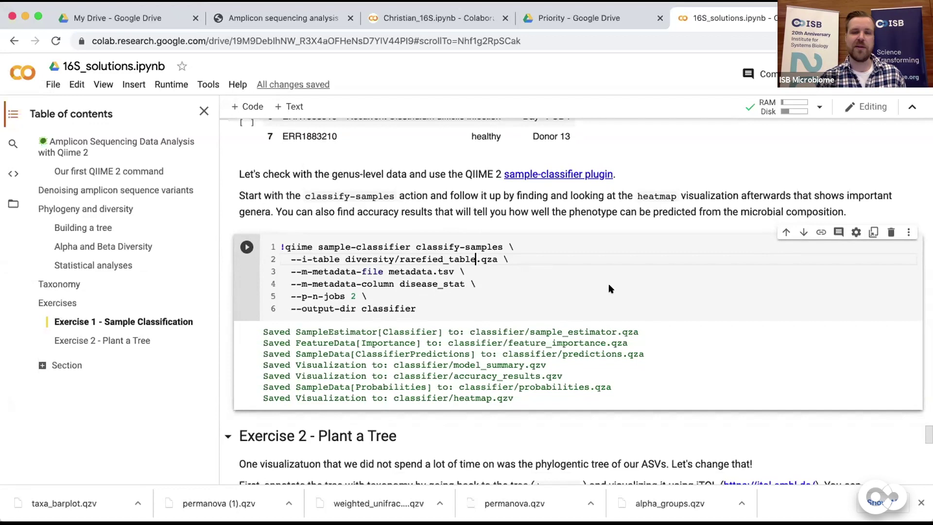
scroll(578, 290, down, 1)
scroll(578, 289, up, 2)
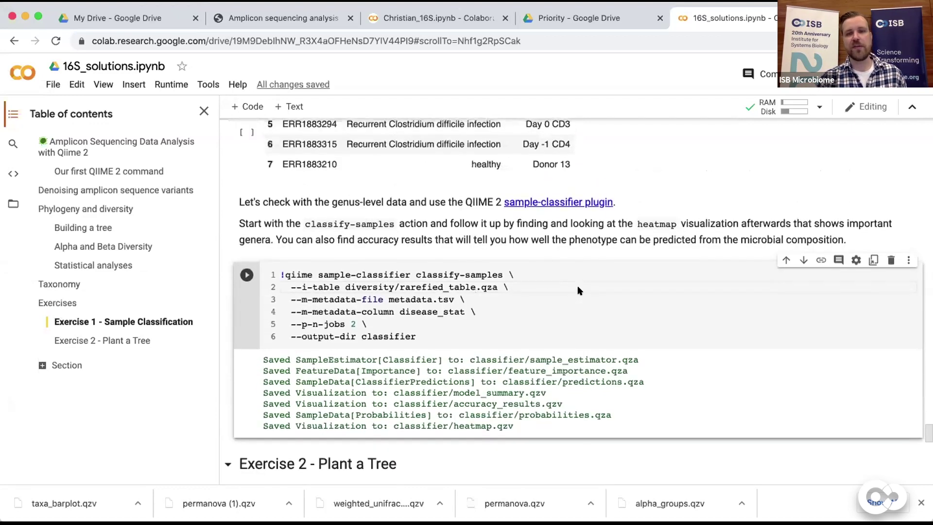
scroll(578, 290, down, 1)
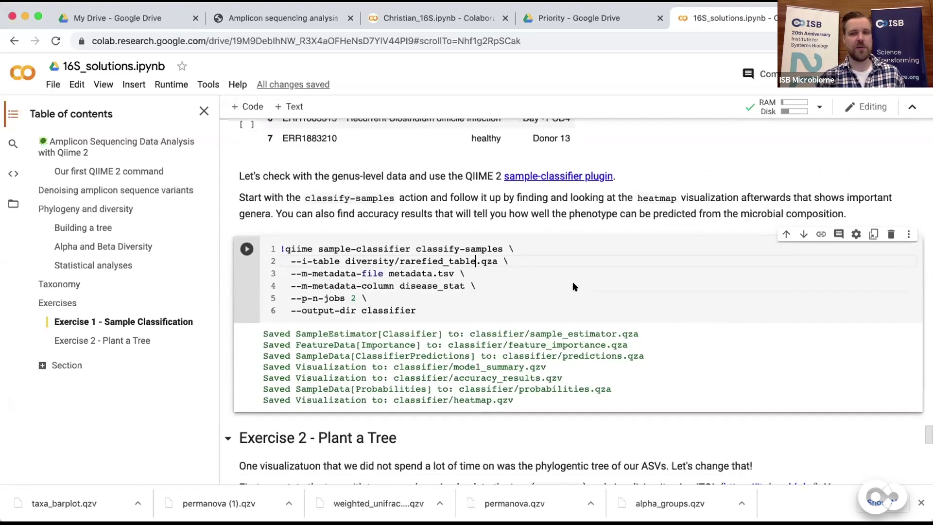
scroll(573, 286, down, 1)
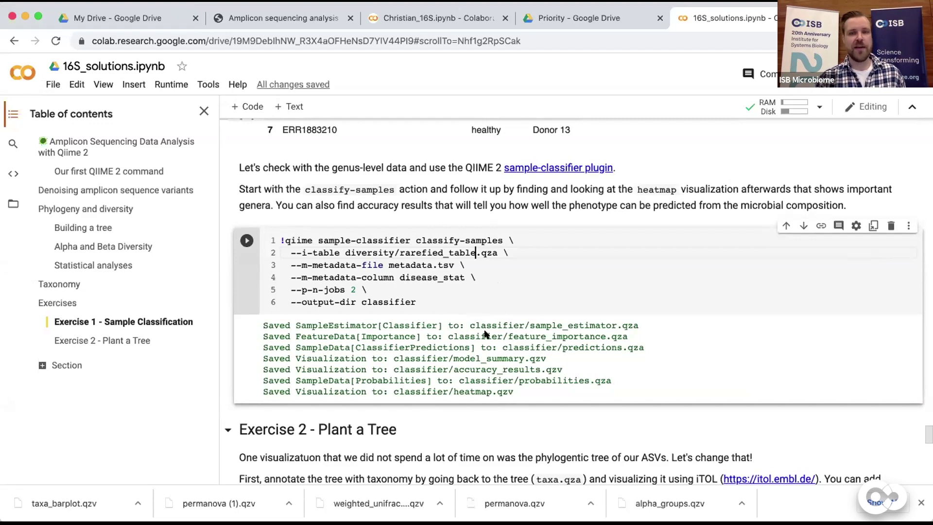
scroll(515, 243, down, 1)
scroll(519, 258, up, 2)
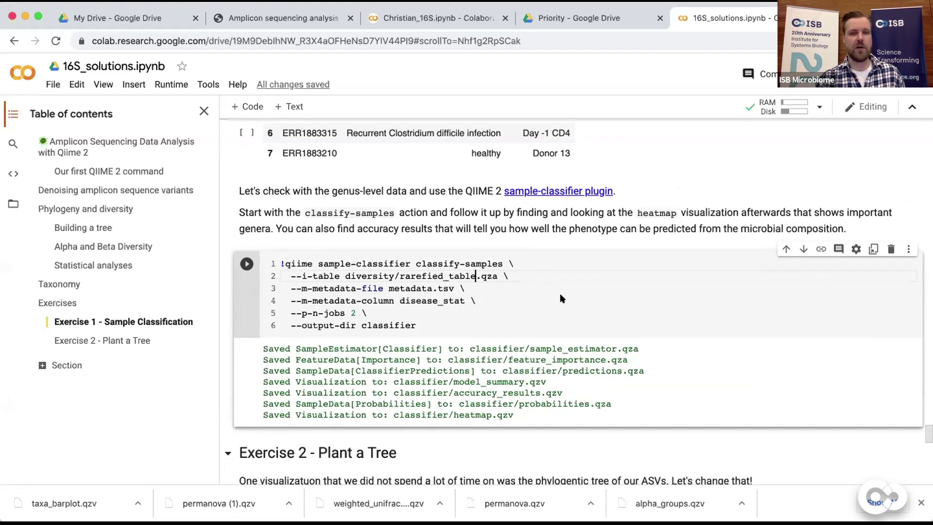
scroll(606, 290, up, 1)
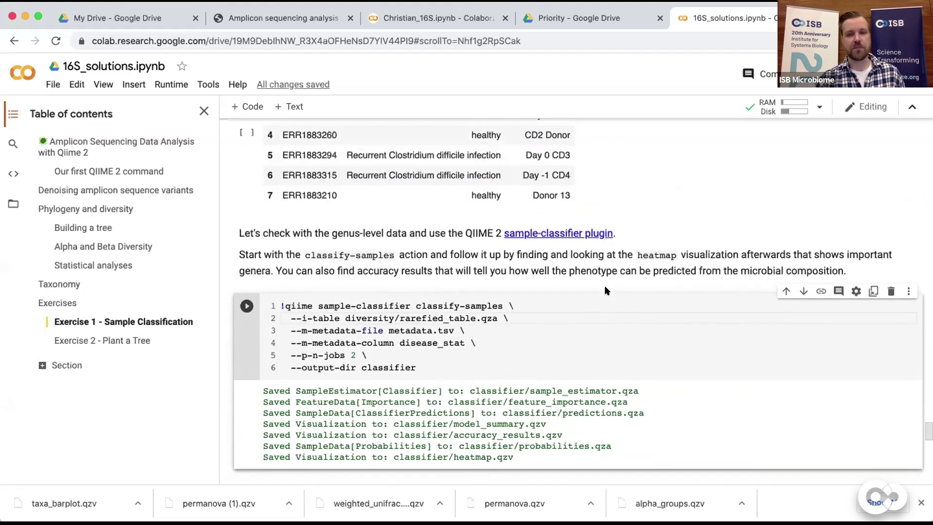
scroll(605, 290, down, 3)
scroll(605, 290, down, 6)
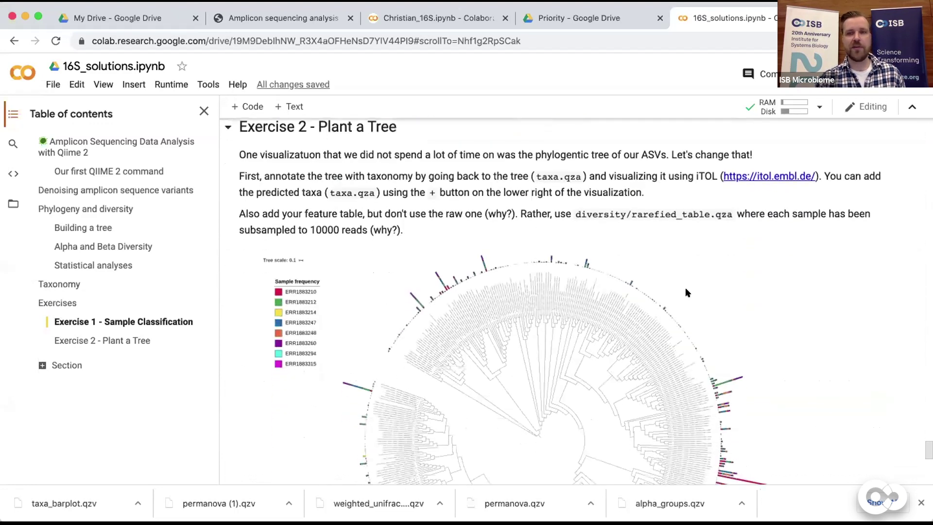
Scroll so the circular iTOL tree and its eight-sample frequency legend fill the view.
scroll(751, 277, down, 3)
scroll(750, 280, down, 1)
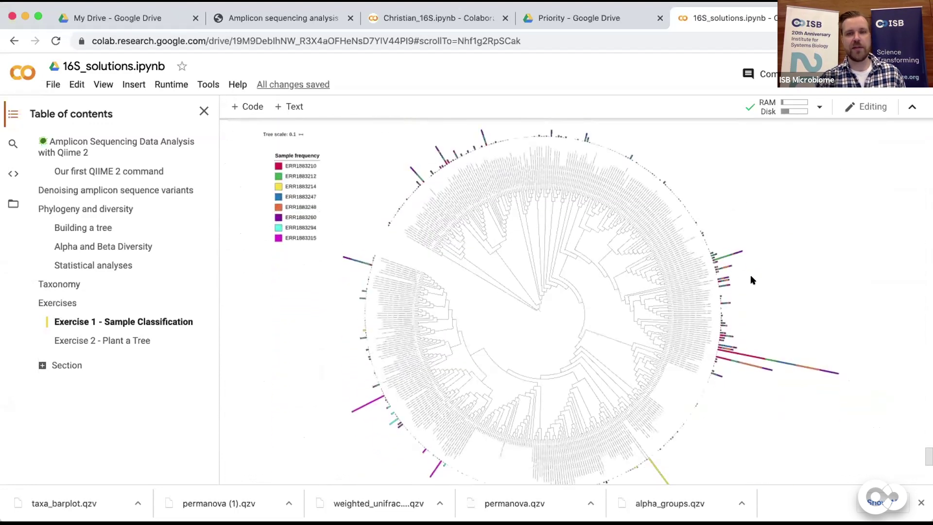
scroll(606, 355, down, 1)
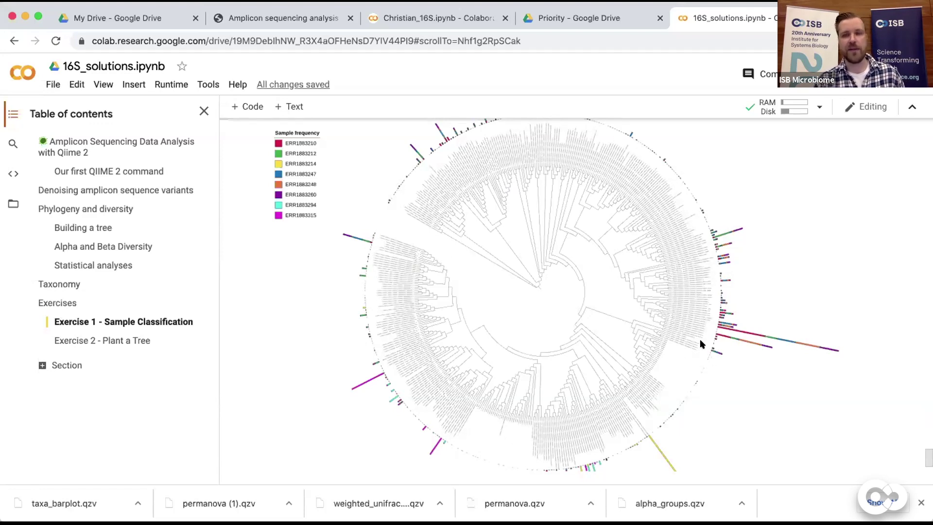
scroll(607, 265, down, 1)
scroll(607, 265, up, 2)
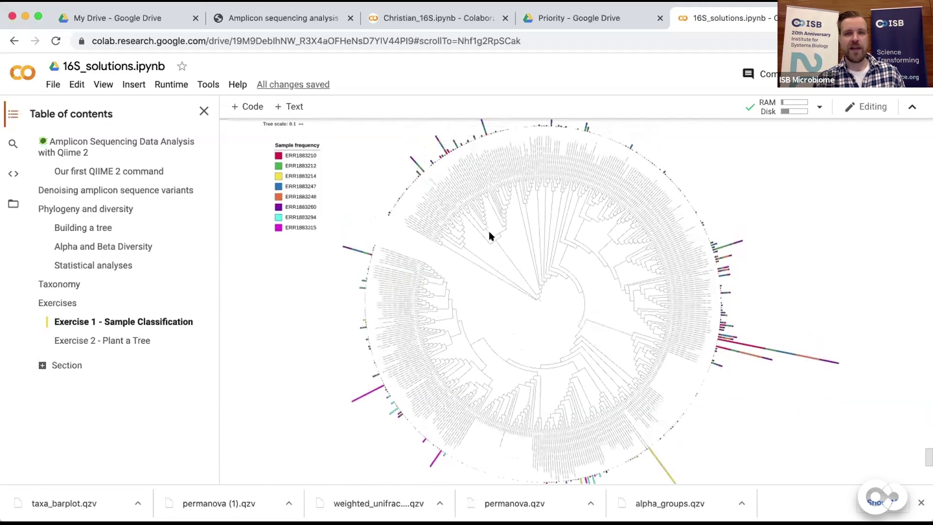
scroll(489, 234, down, 2)
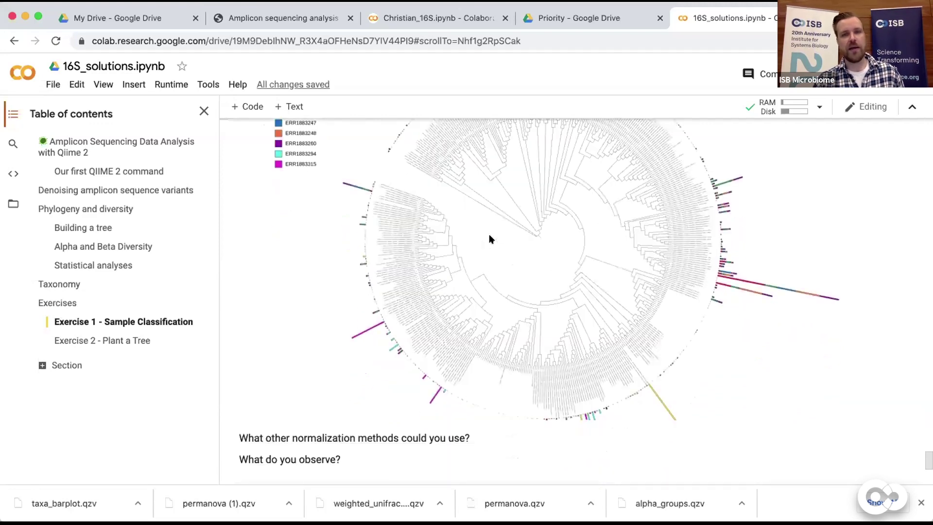
scroll(489, 235, up, 3)
scroll(488, 234, down, 1)
scroll(488, 234, down, 1)
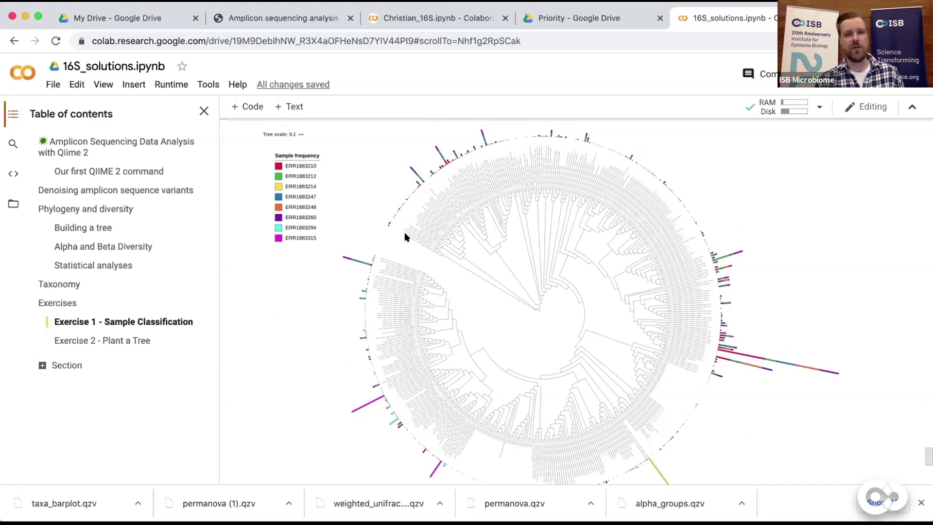
scroll(440, 226, down, 1)
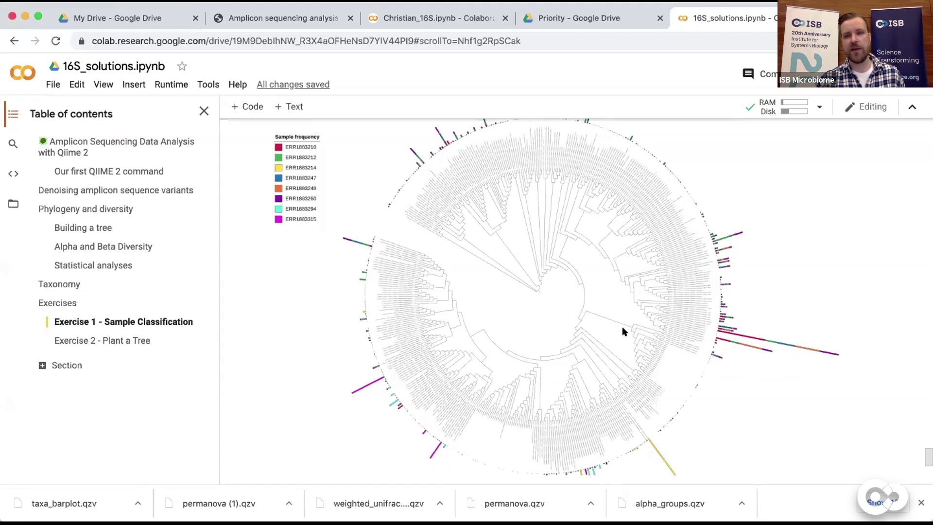
scroll(567, 204, down, 1)
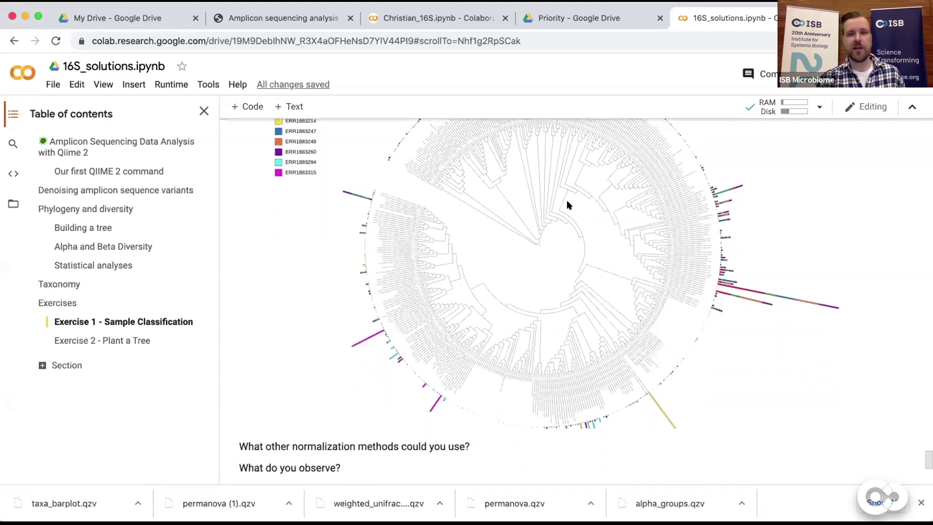
scroll(567, 204, up, 4)
scroll(567, 204, down, 5)
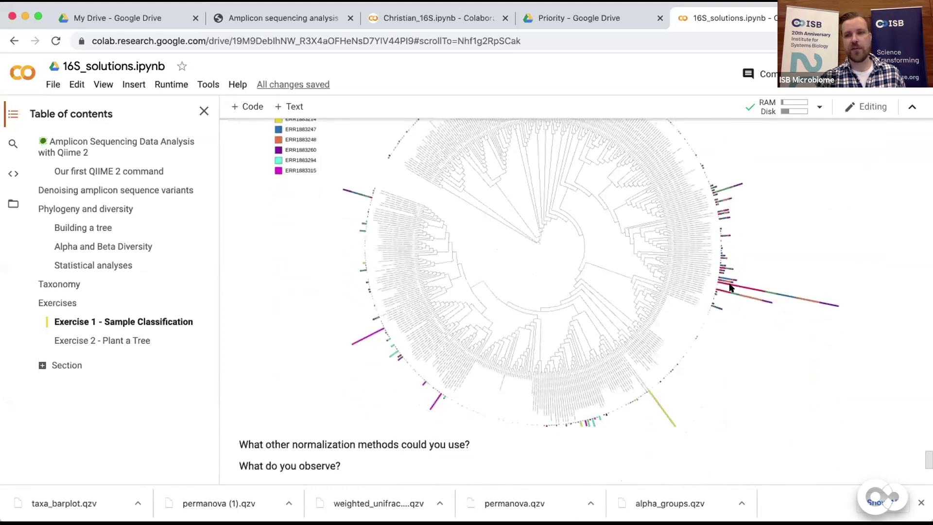
scroll(623, 252, up, 1)
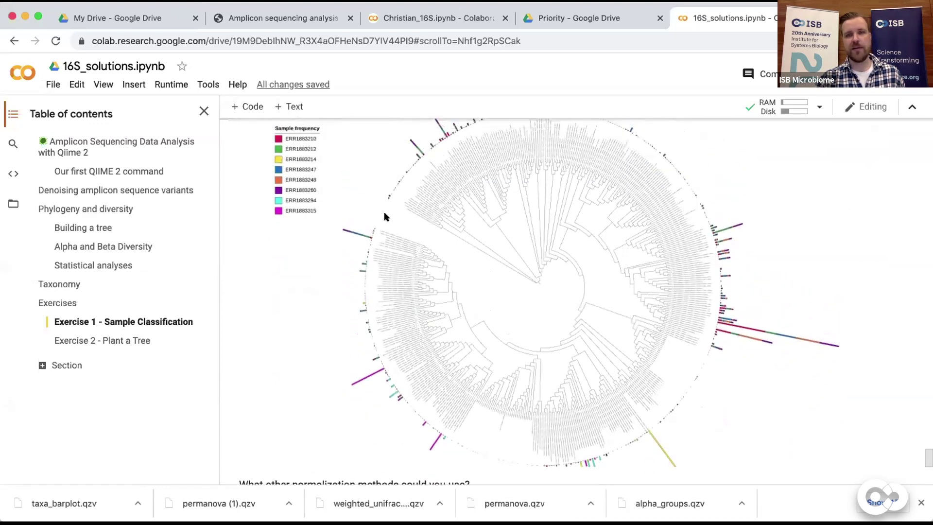
scroll(719, 320, down, 1)
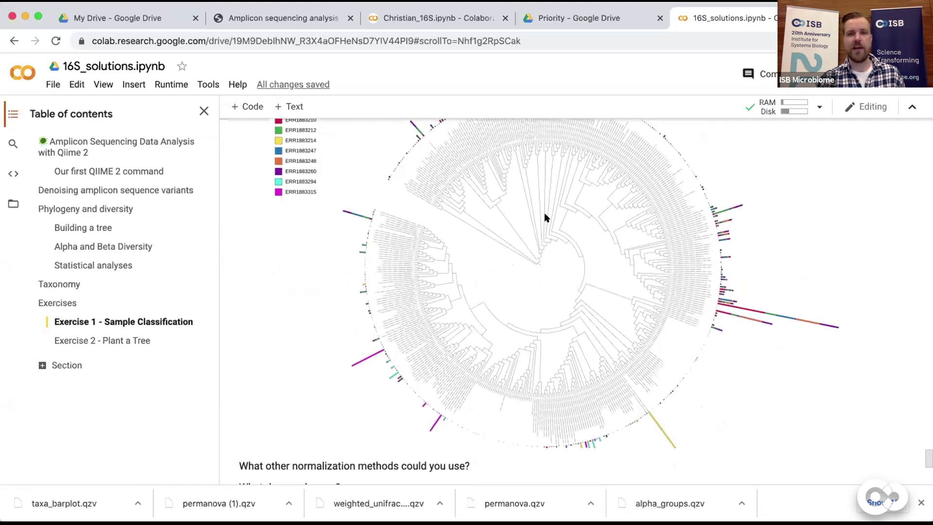
scroll(545, 217, down, 1)
scroll(545, 218, up, 3)
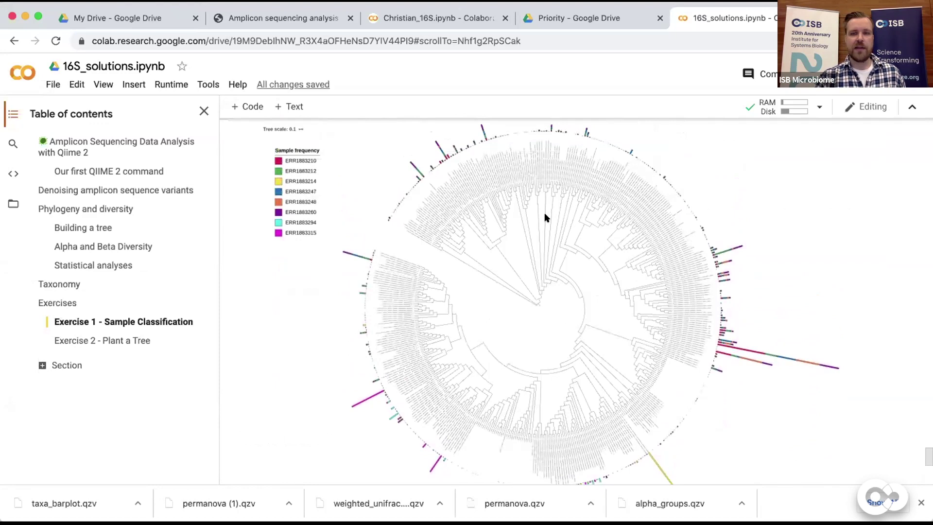
scroll(545, 218, down, 3)
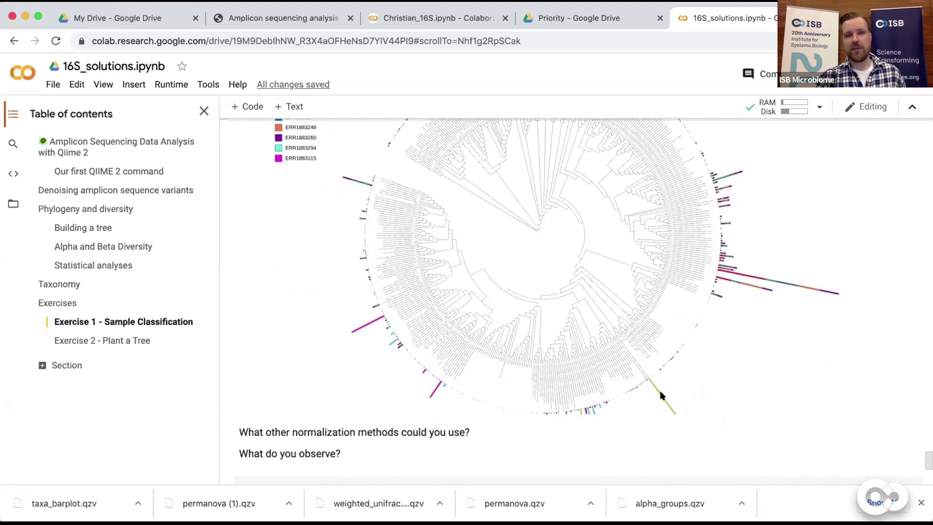
scroll(581, 294, down, 1)
scroll(583, 298, up, 3)
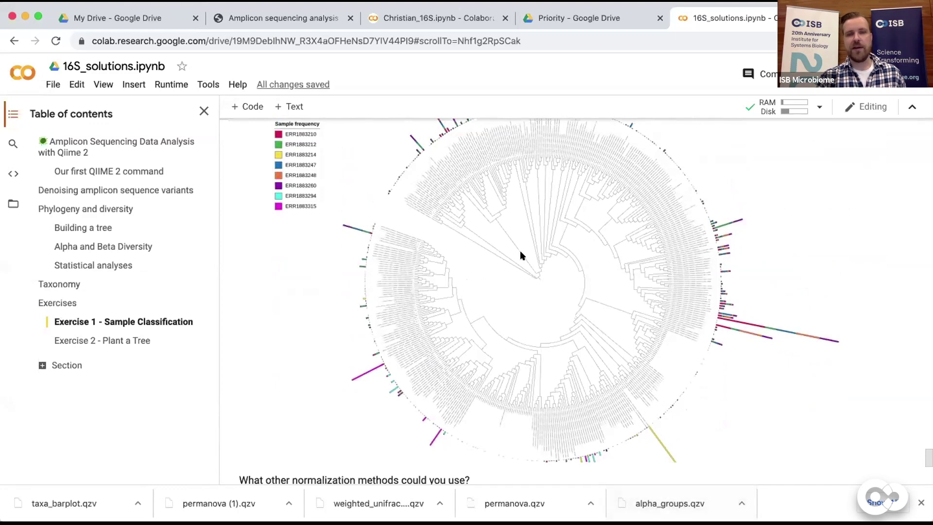
scroll(520, 252, down, 1)
scroll(520, 254, up, 5)
scroll(520, 254, up, 4)
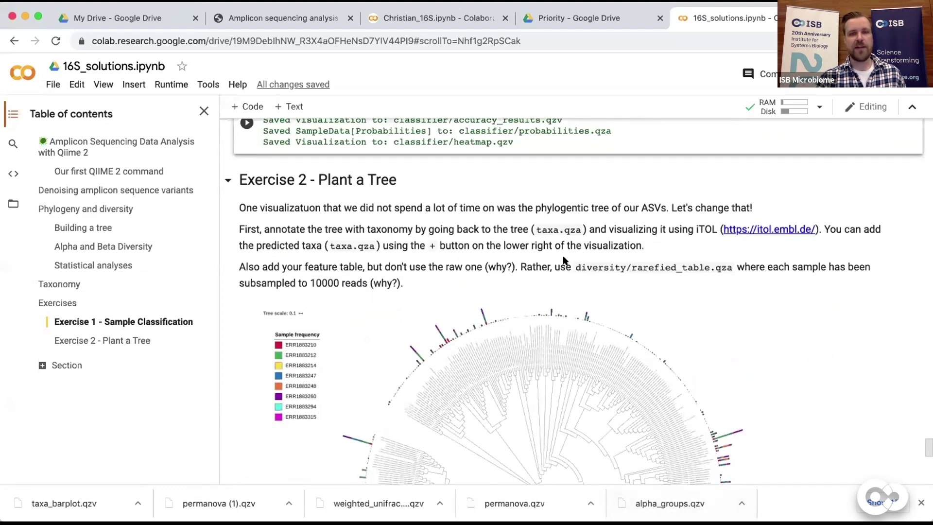
scroll(563, 260, down, 4)
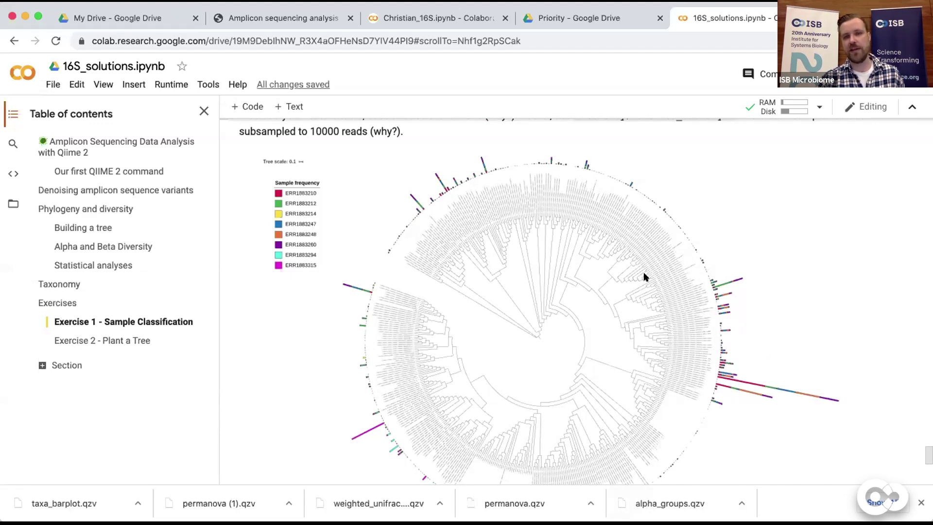
scroll(644, 272, up, 3)
scroll(645, 276, up, 3)
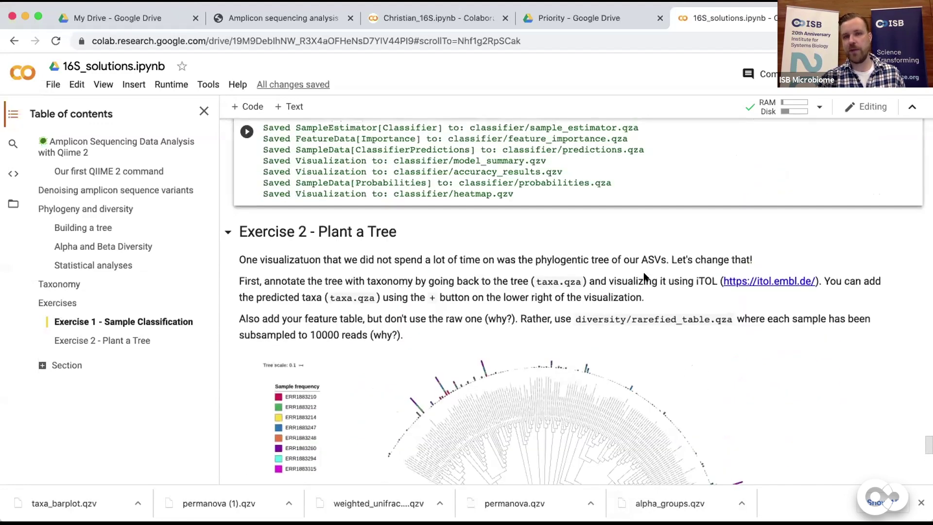
scroll(645, 277, down, 2)
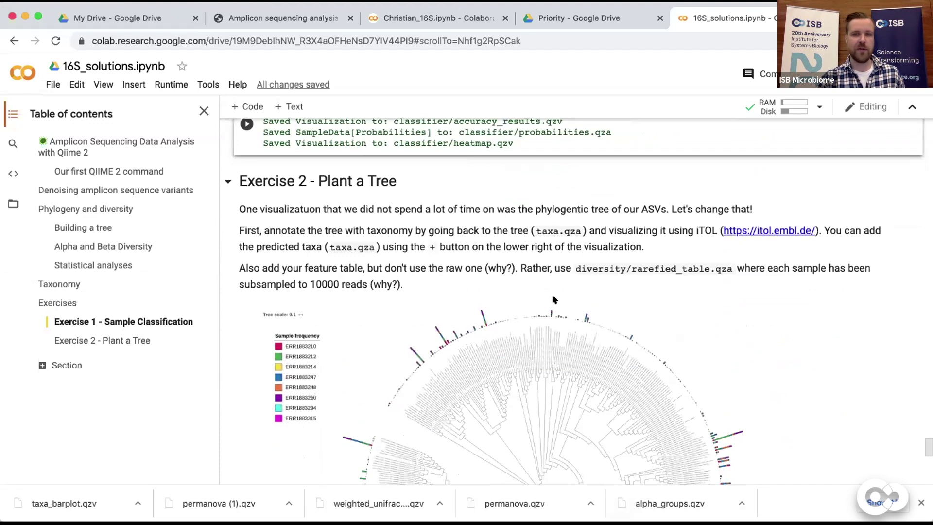
scroll(598, 271, down, 3)
scroll(598, 272, down, 2)
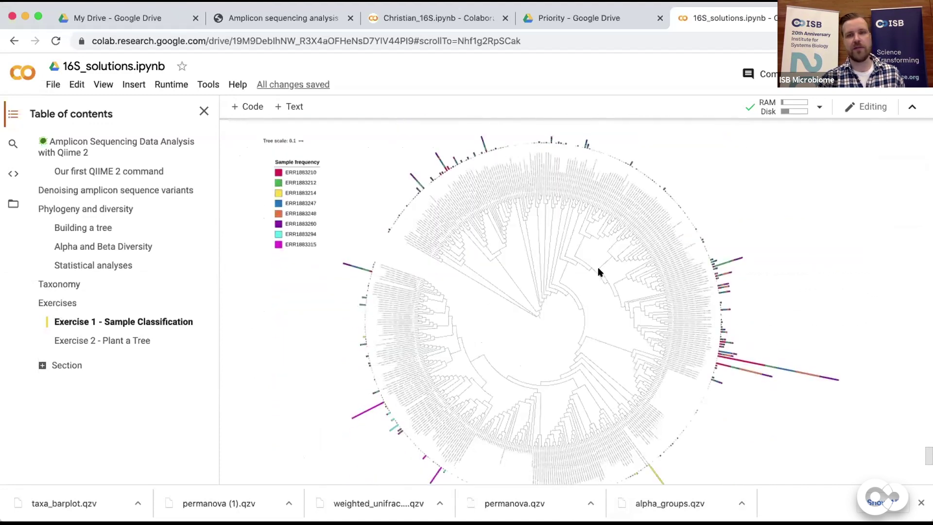
scroll(598, 271, up, 4)
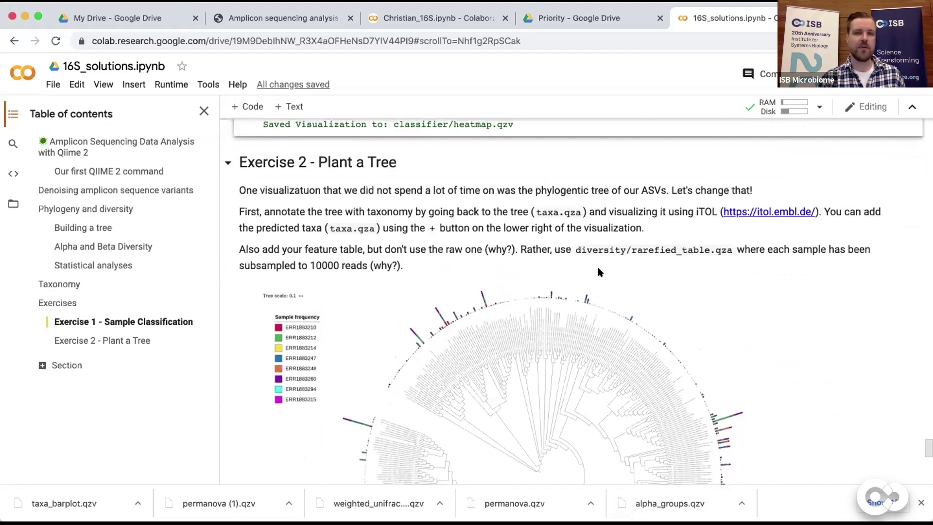
scroll(548, 214, down, 2)
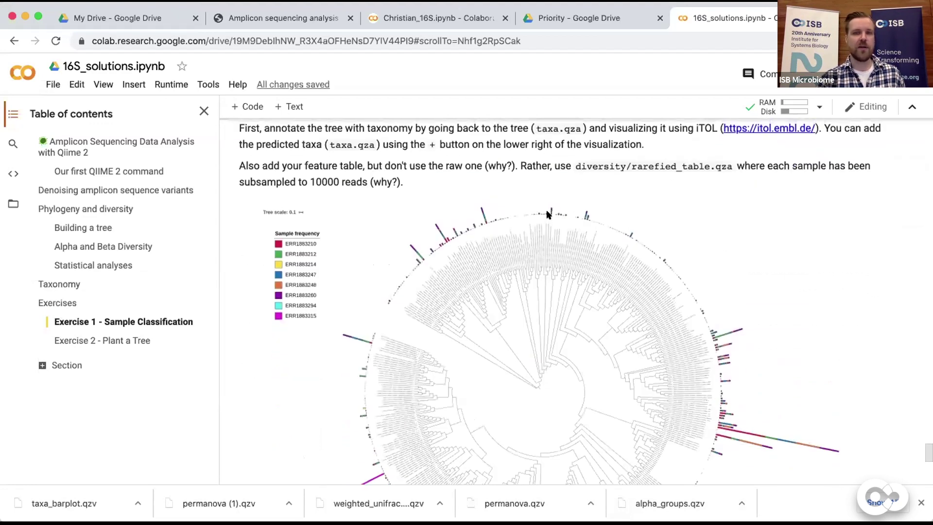
scroll(548, 214, up, 2)
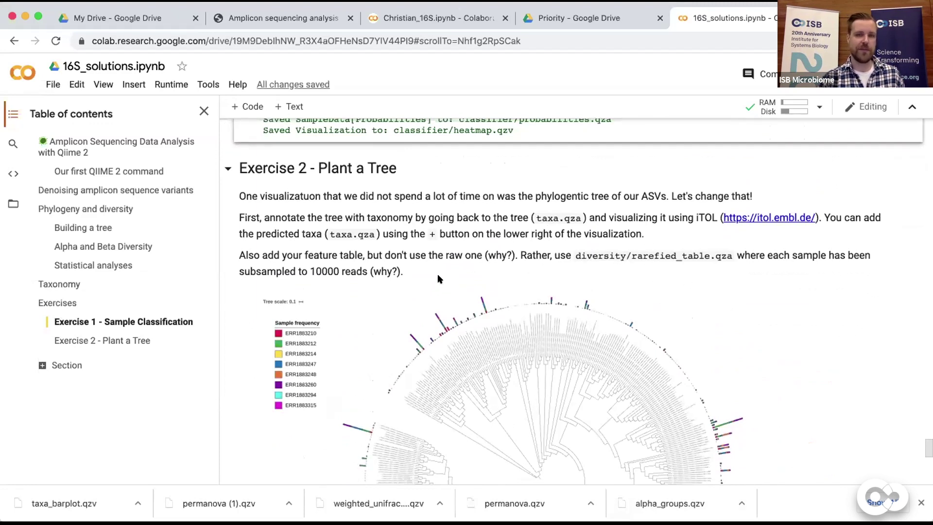
scroll(491, 278, down, 10)
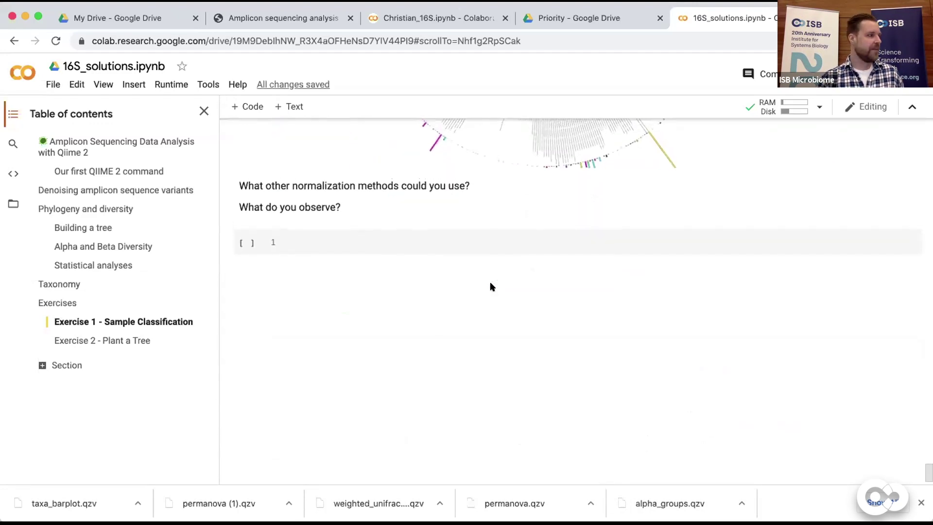
scroll(491, 286, up, 15)
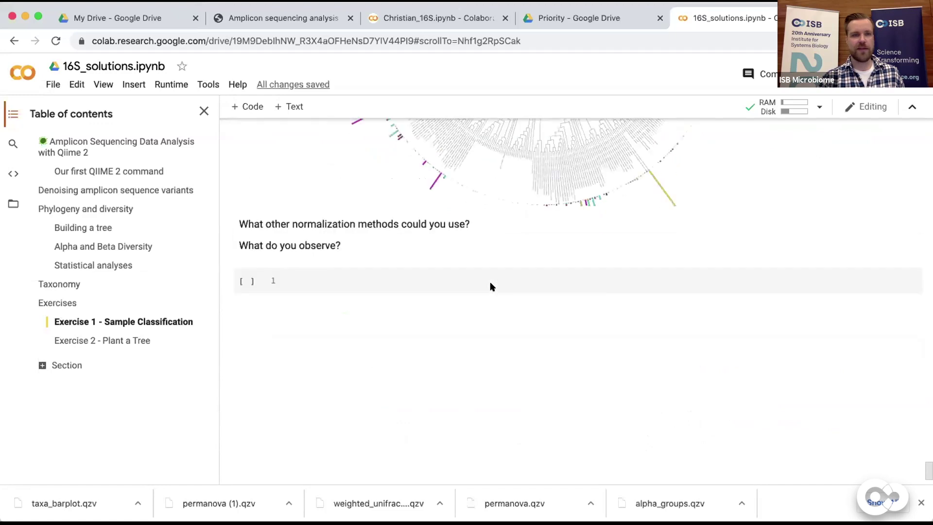
scroll(491, 286, up, 10)
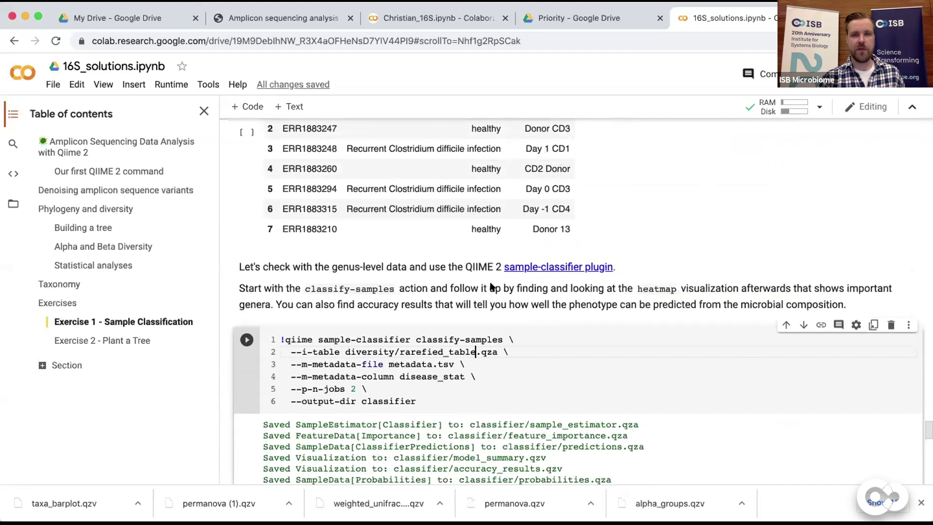
scroll(490, 286, up, 2)
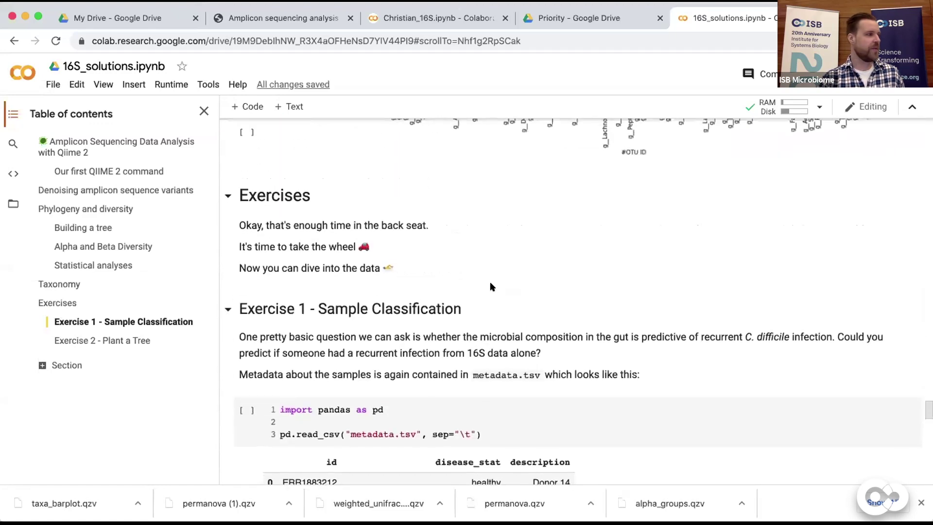
scroll(490, 287, down, 7)
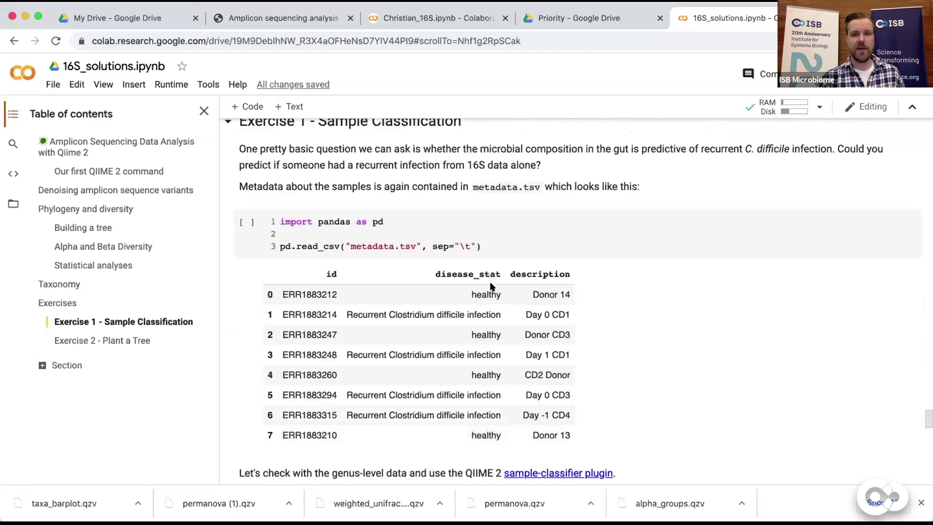
scroll(489, 287, down, 4)
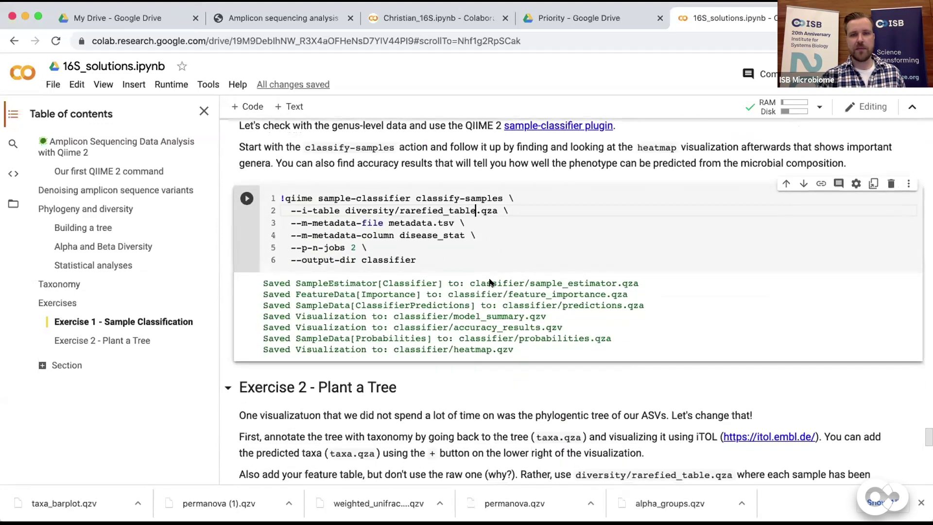
click(432, 259)
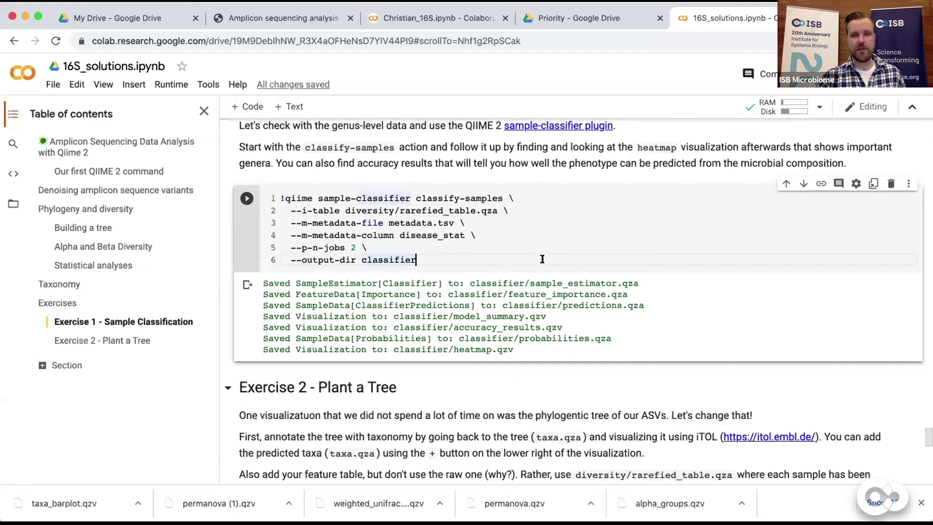
scroll(519, 299, up, 11)
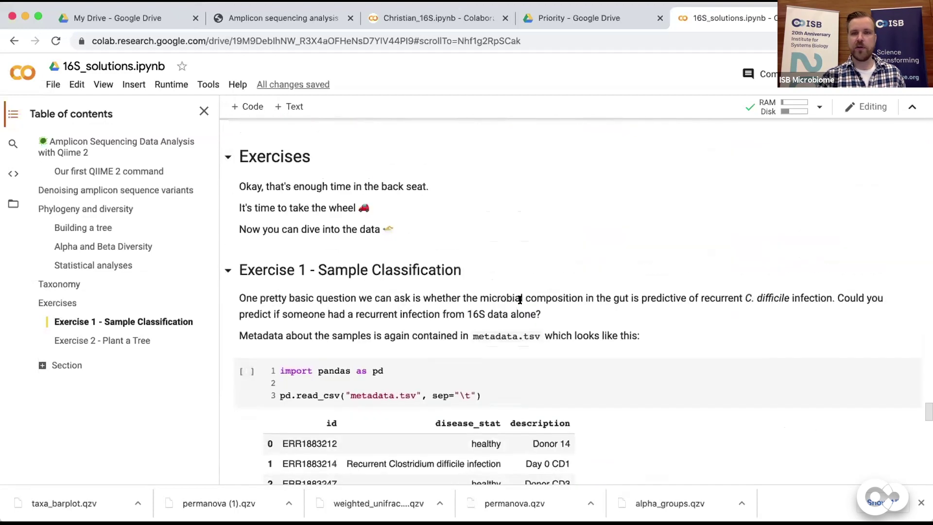
scroll(520, 299, up, 6)
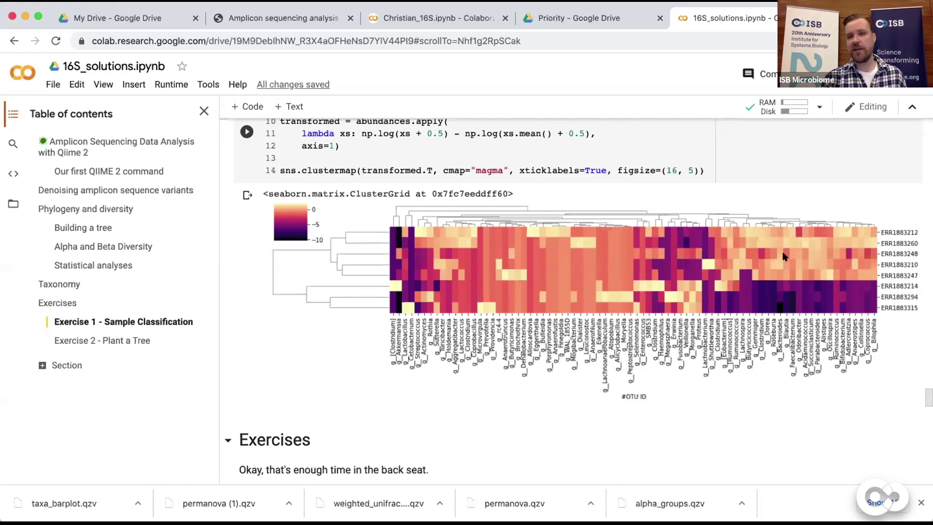
Review the classifier cell in 16S_solutions.ipynb, pointing out the disease_stat metadata column line.
scroll(685, 235, down, 5)
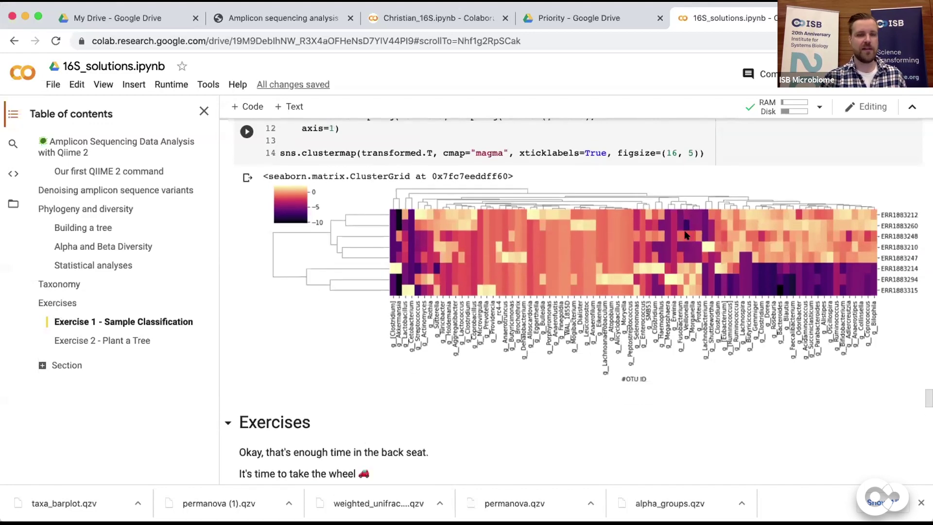
scroll(685, 235, up, 2)
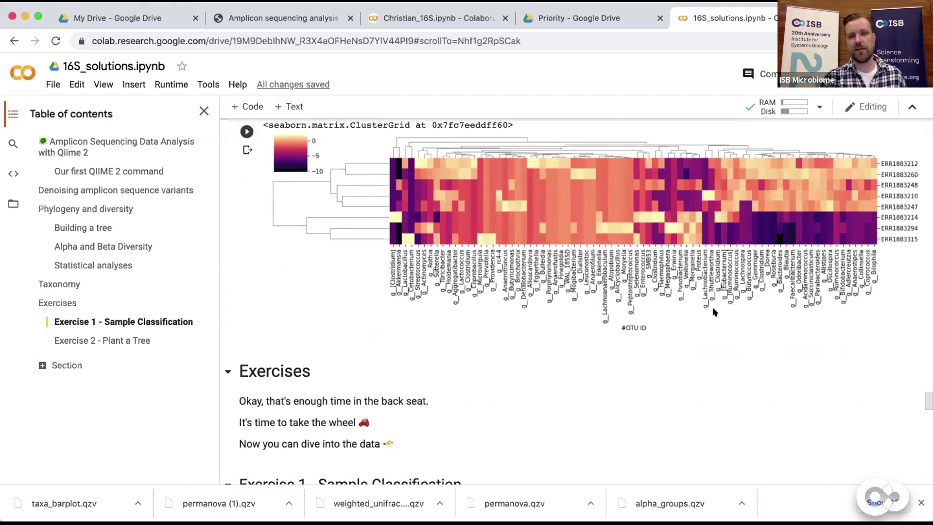
scroll(712, 309, down, 6)
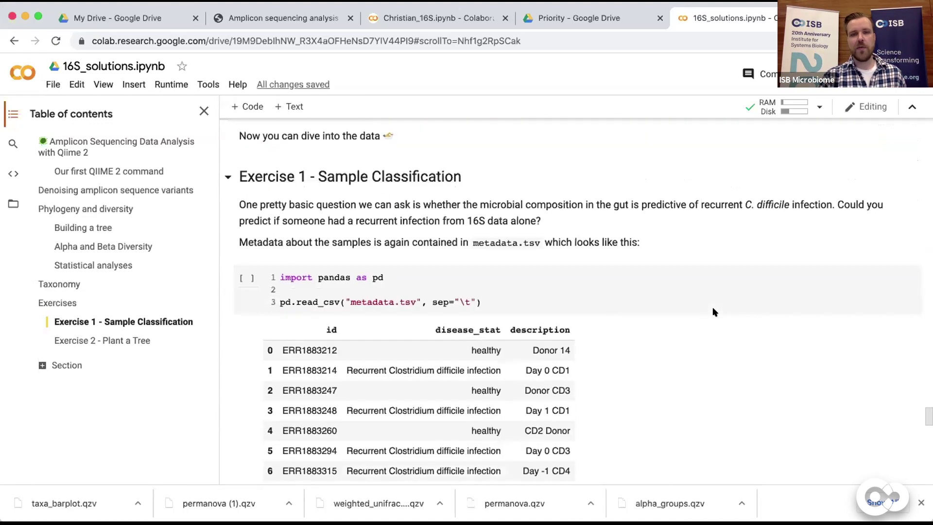
scroll(712, 310, down, 4)
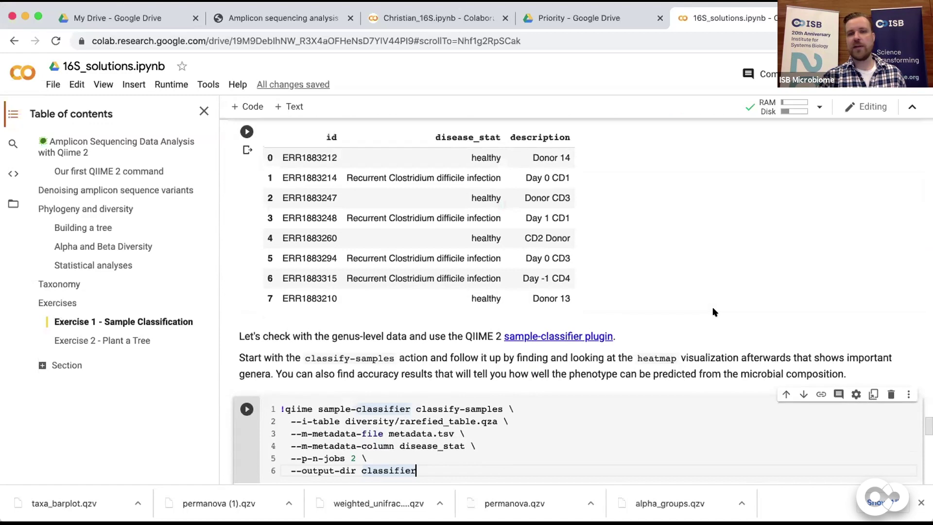
scroll(713, 312, up, 10)
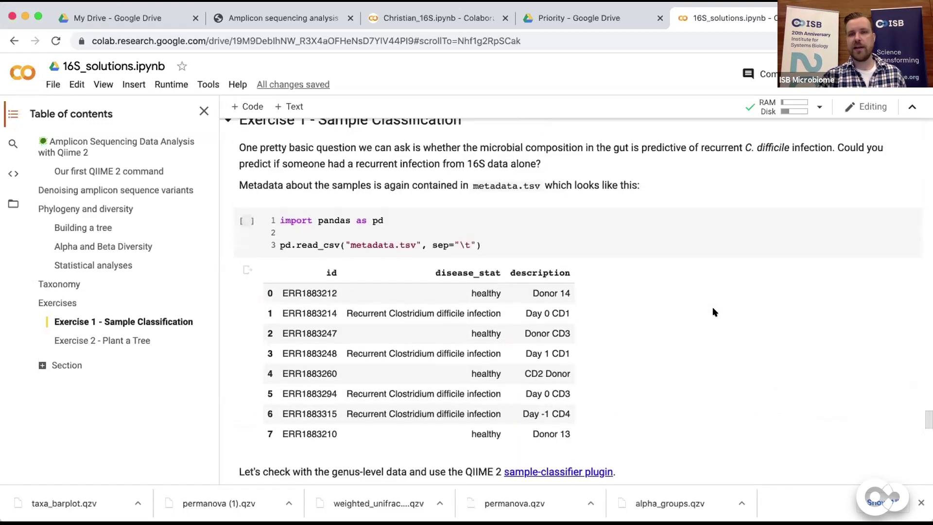
scroll(713, 311, up, 2)
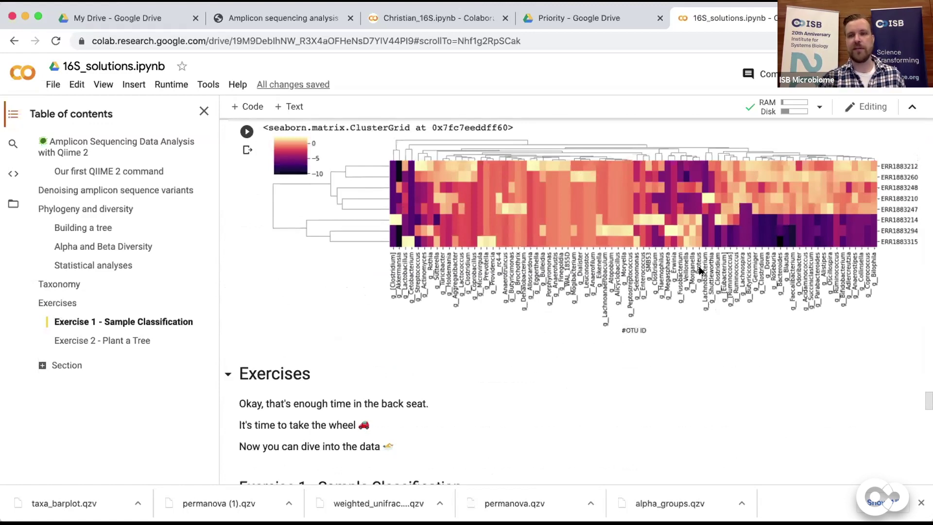
scroll(700, 269, down, 2)
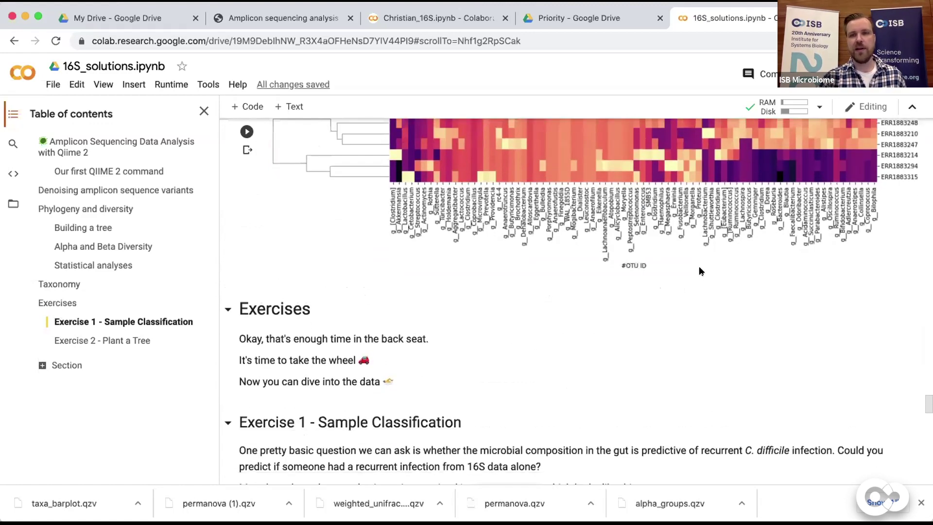
scroll(700, 268, up, 2)
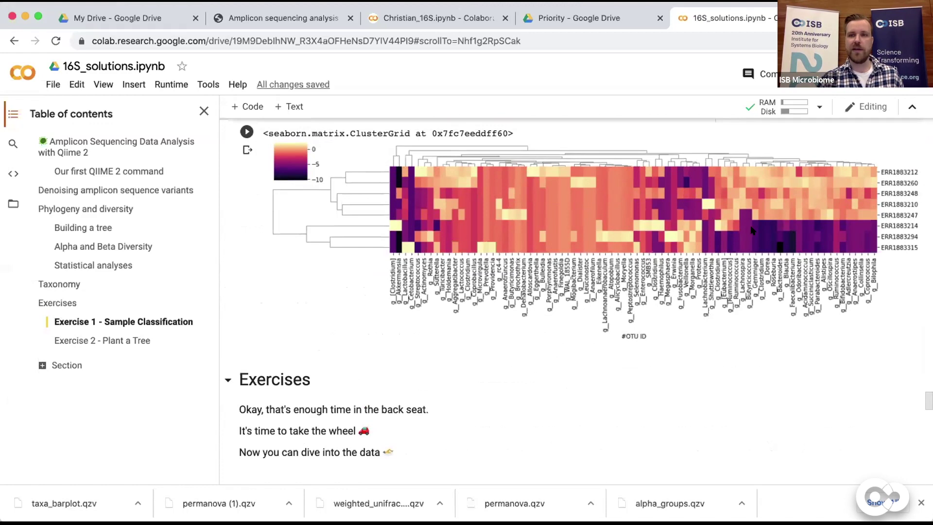
scroll(760, 185, down, 3)
scroll(760, 184, down, 10)
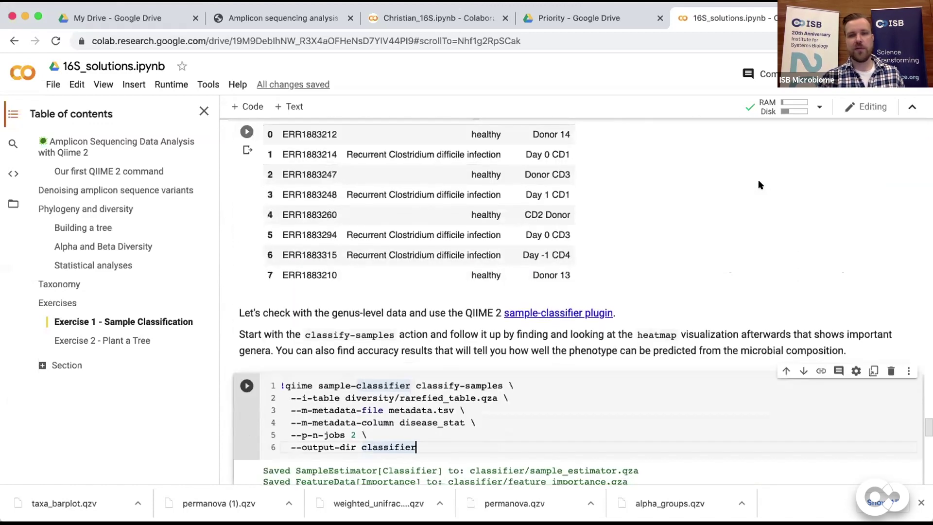
scroll(759, 183, down, 3)
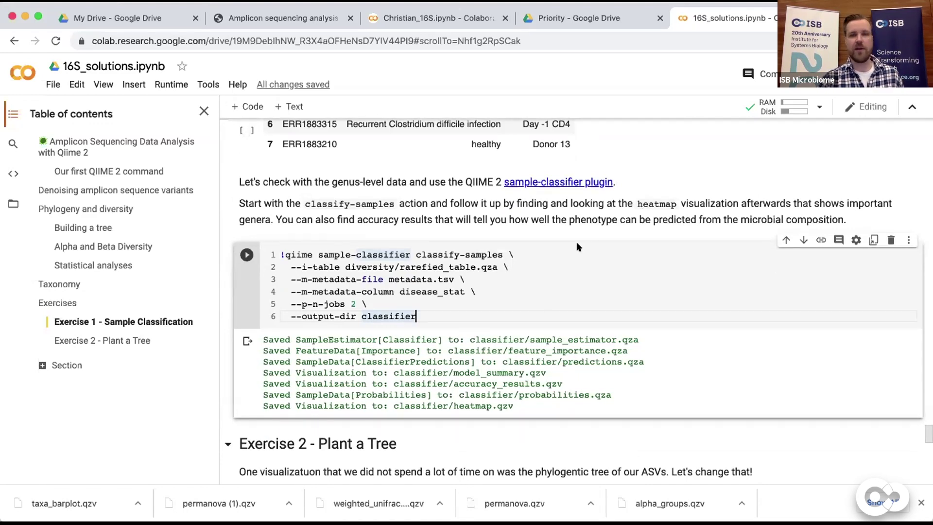
click(540, 293)
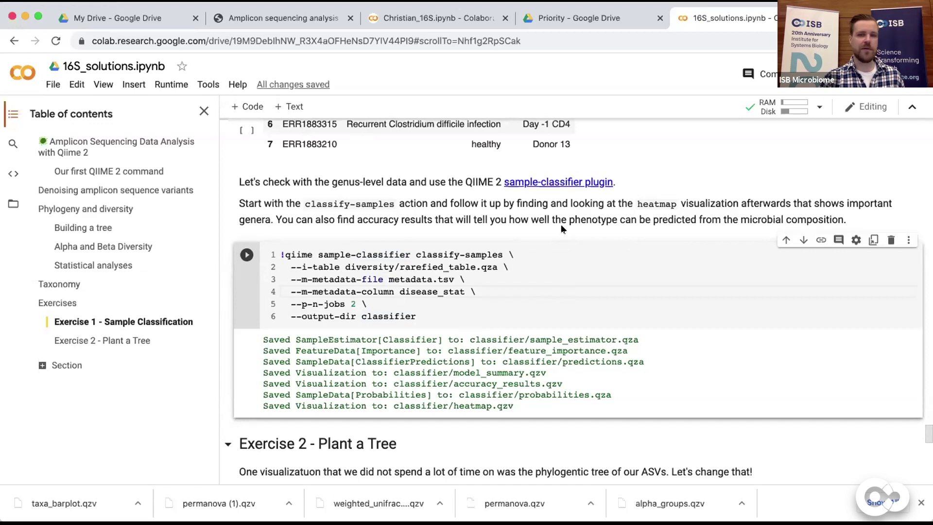
Scroll down to the Exercise 2 circular tree figure with its eight-sample legend.
scroll(561, 227, down, 5)
scroll(561, 228, down, 3)
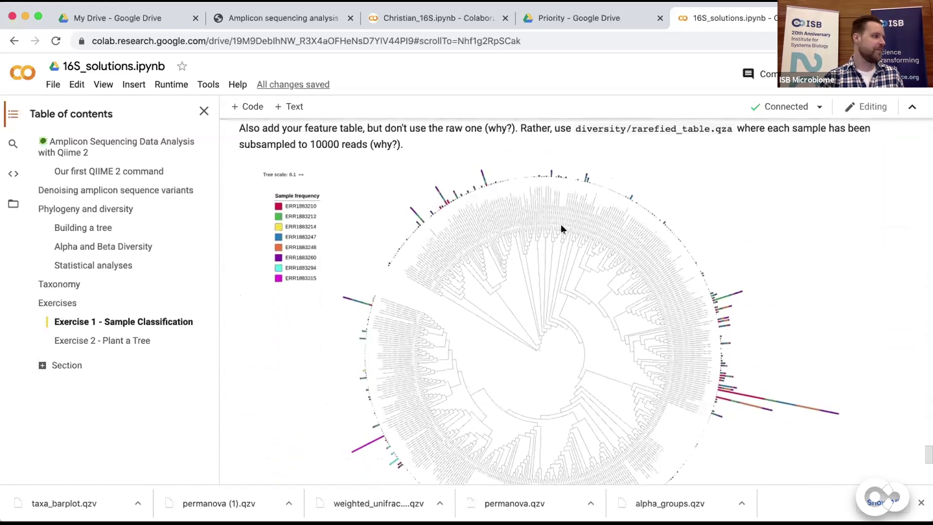
scroll(539, 281, down, 1)
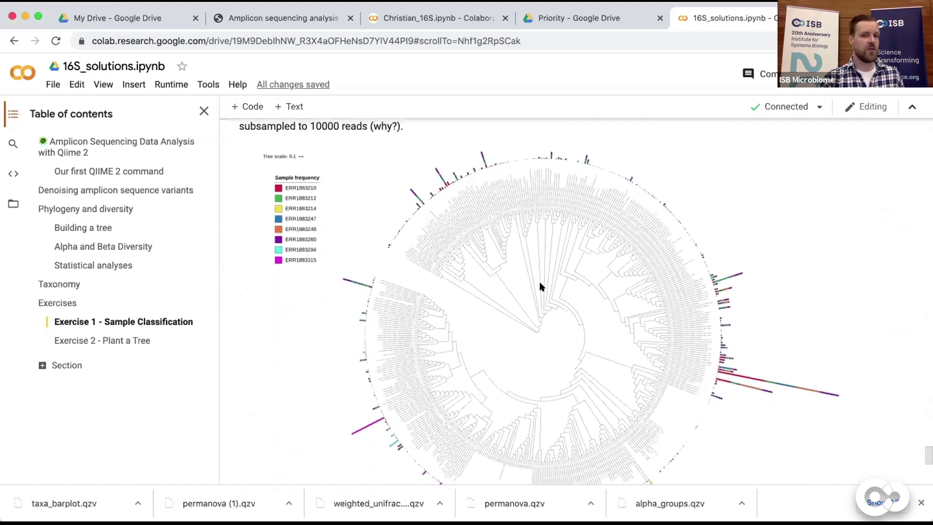
scroll(574, 288, down, 1)
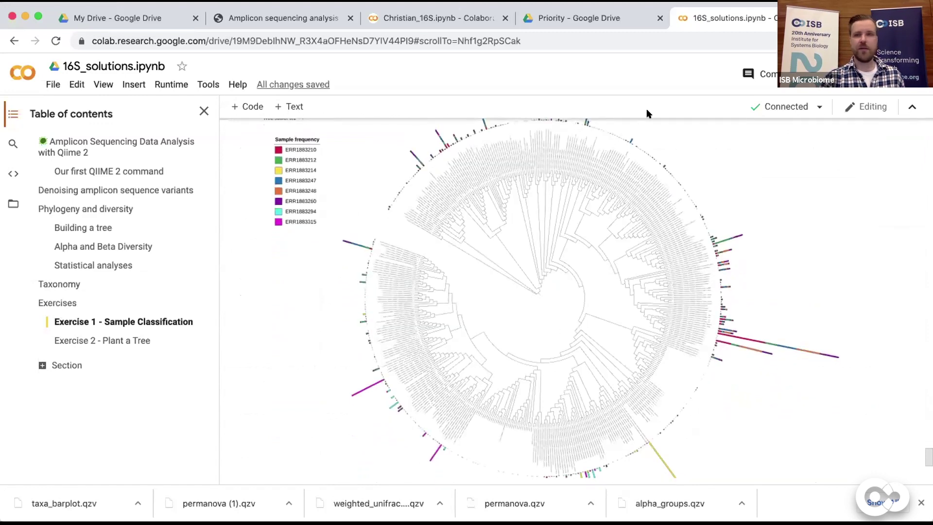
In the Christian_16S.ipynb notebook, download tree.qza from the tree folder in the Files panel.
click(432, 19)
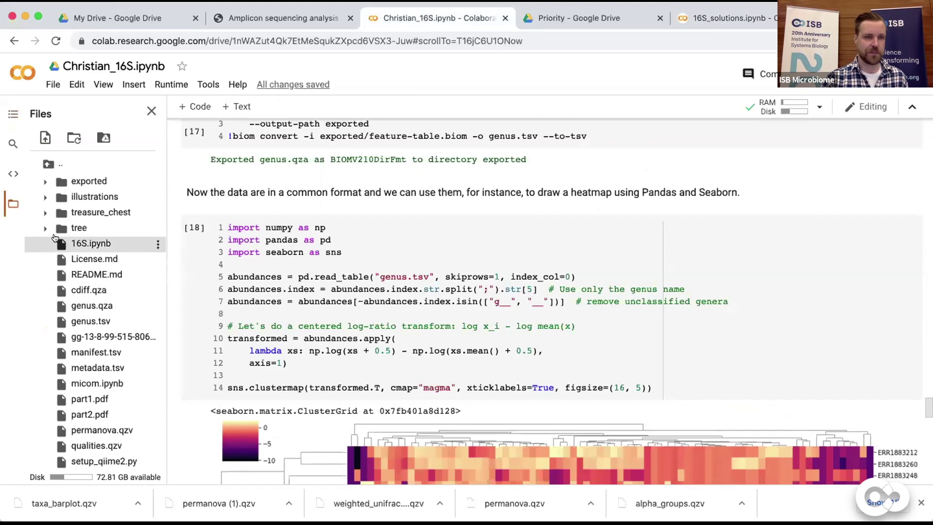
scroll(55, 237, up, 1)
click(44, 250)
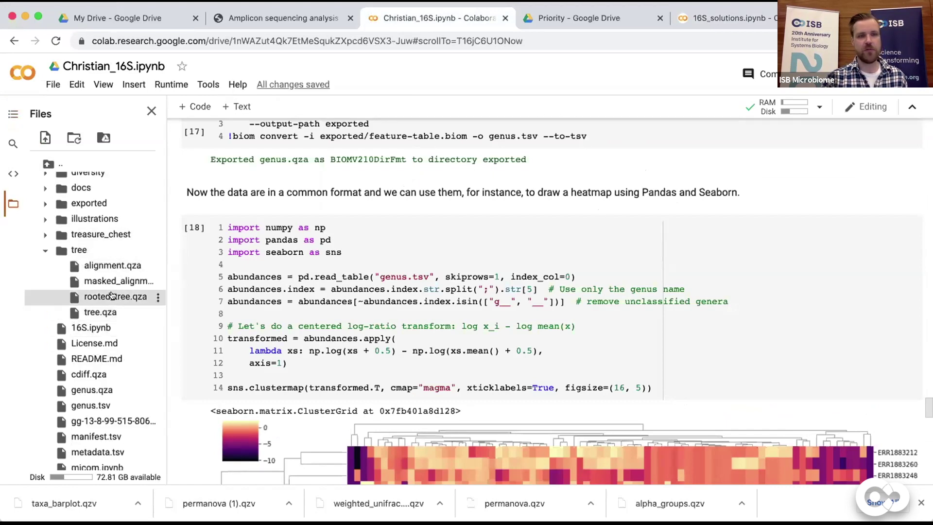
click(158, 313)
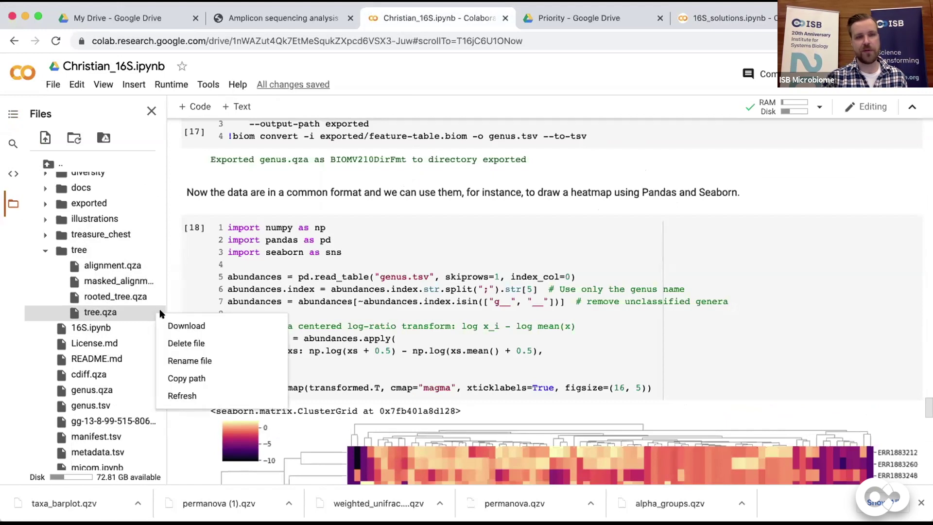
click(167, 324)
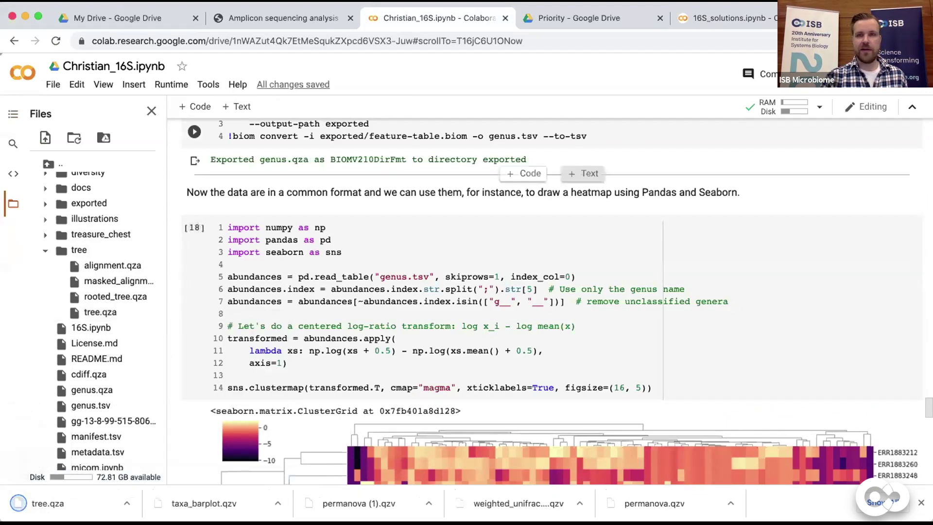
In a new tab, search Google for 'itol' and go to iTOL's 'Upload a tree' page.
key(super+t)
text(itol)
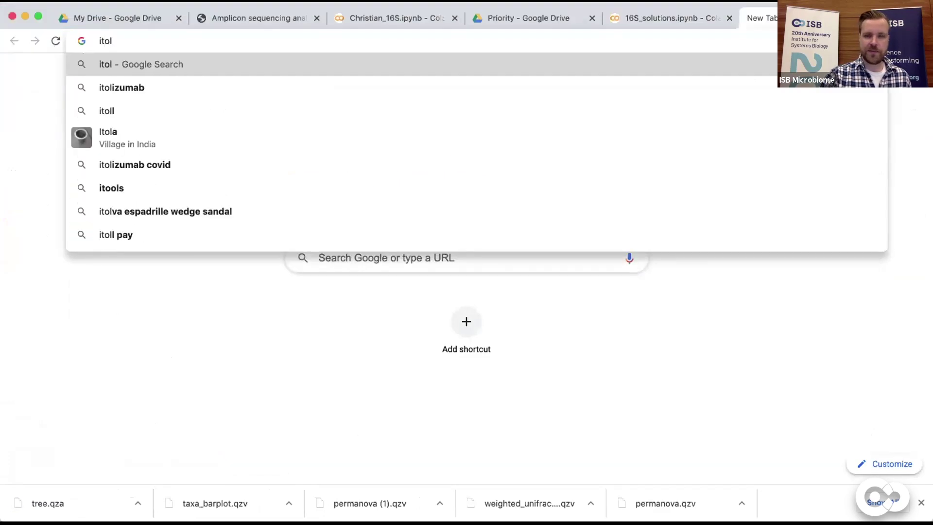
key(Return)
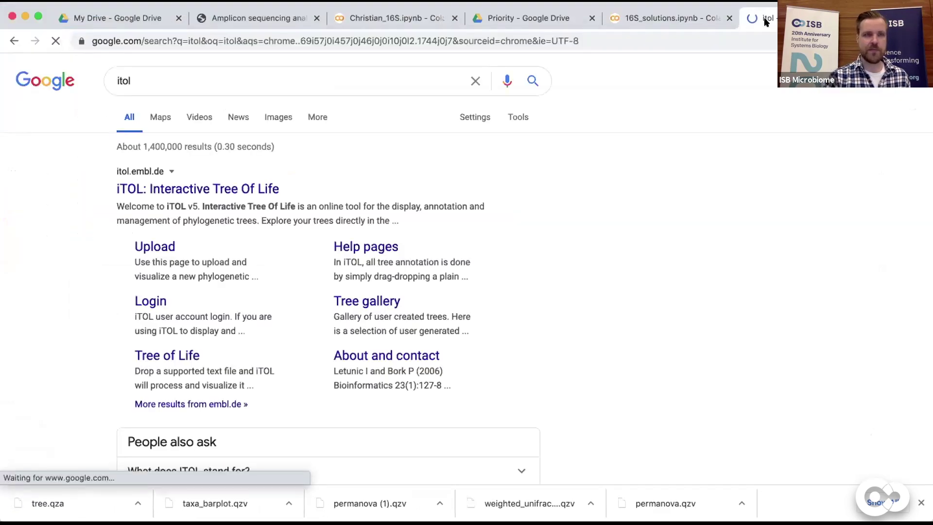
click(141, 192)
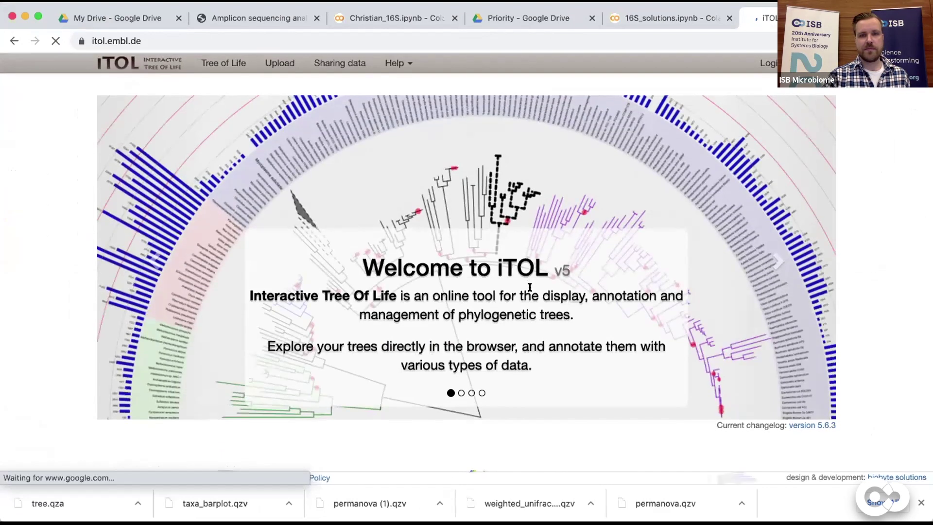
scroll(530, 287, down, 3)
scroll(530, 287, down, 4)
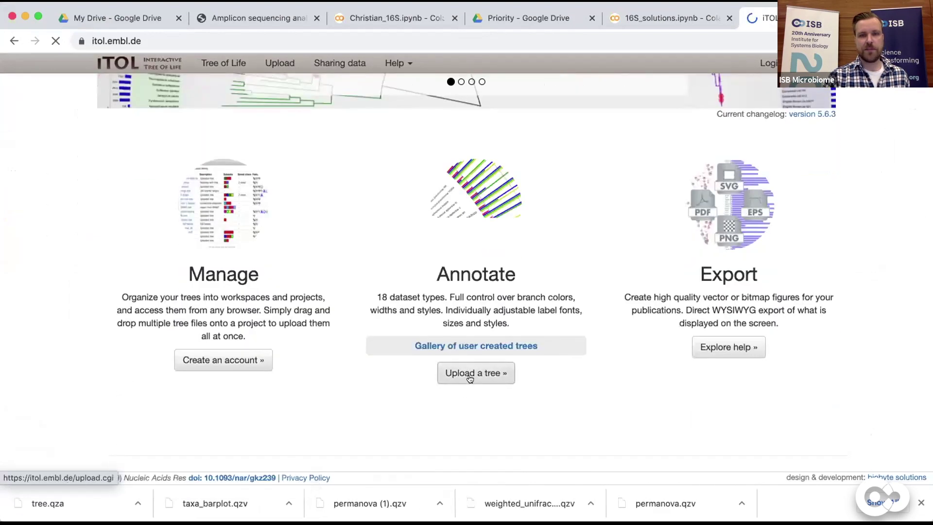
click(475, 374)
Upload tree.qza from the Downloads folder to iTOL as a new tree.
scroll(418, 323, down, 2)
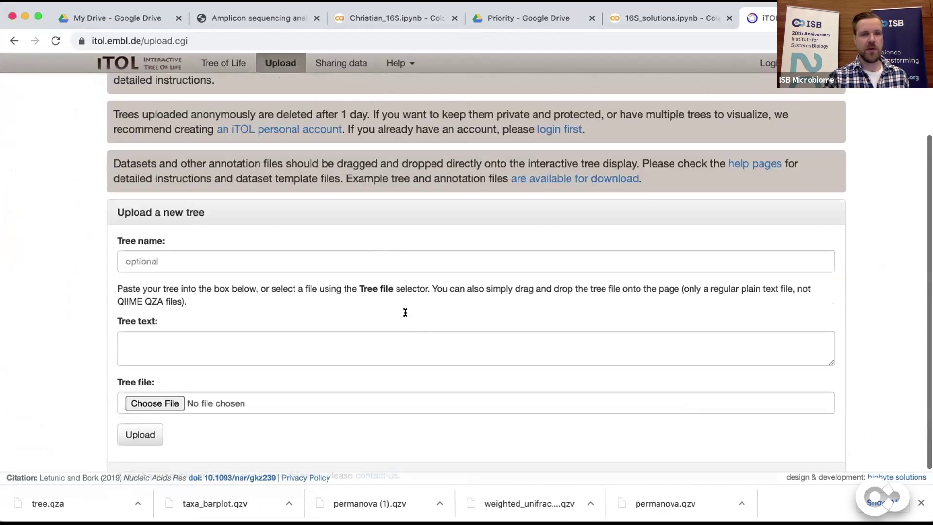
click(140, 434)
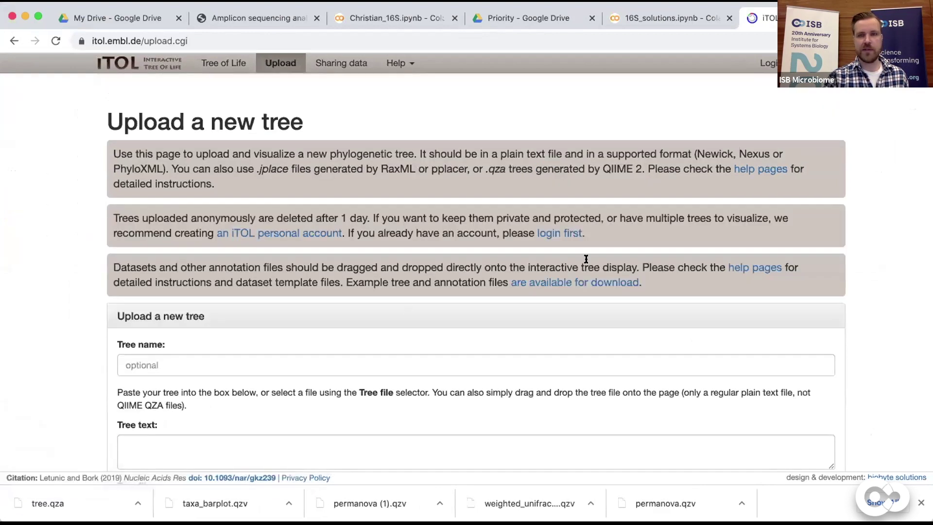
scroll(586, 258, down, 5)
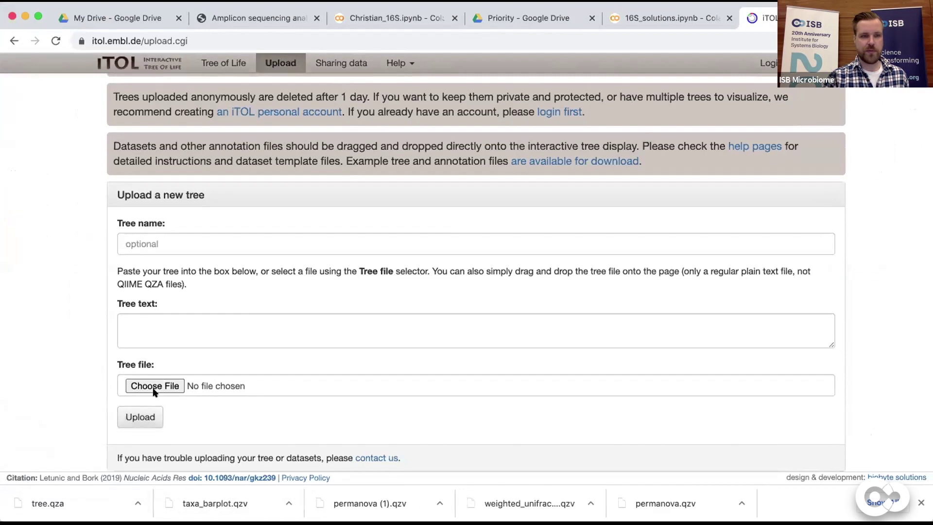
click(154, 386)
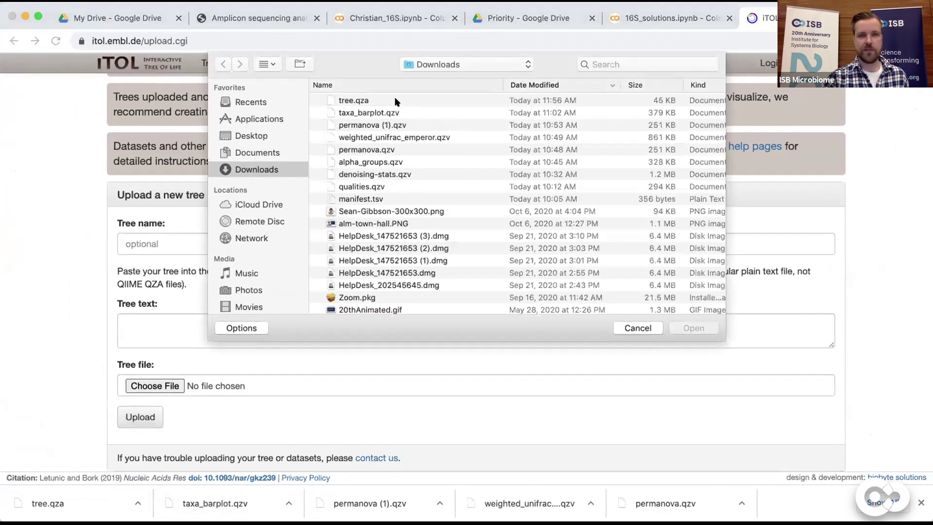
click(396, 101)
click(704, 331)
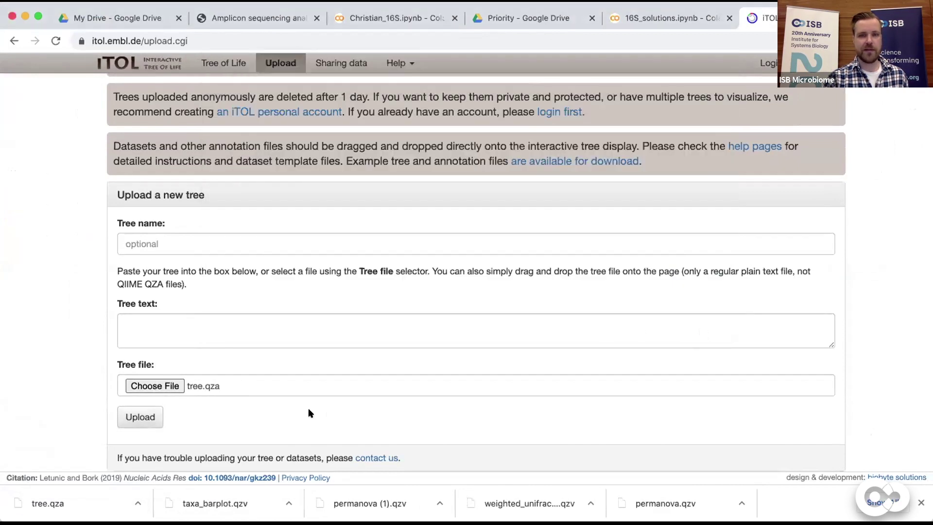
click(143, 417)
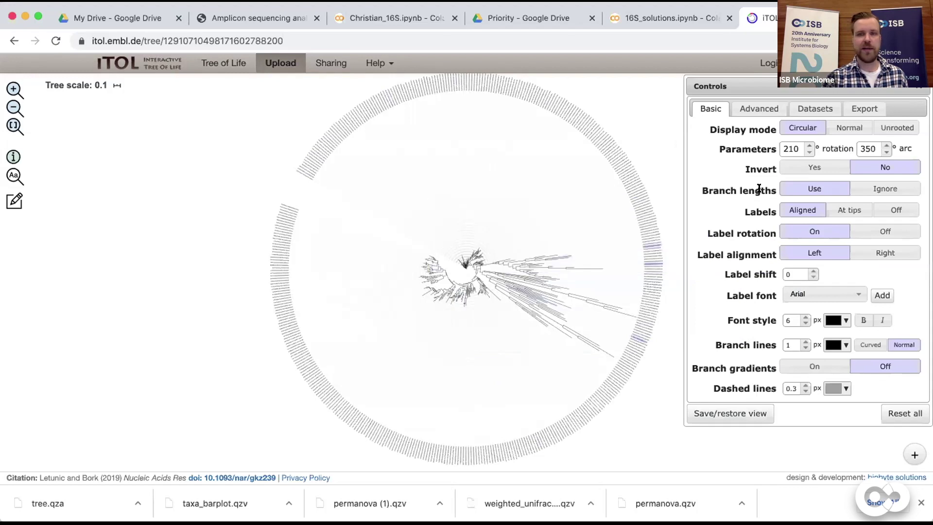
Set Branch lengths to Ignore in the Basic controls so the circular tree's tips align evenly.
click(871, 187)
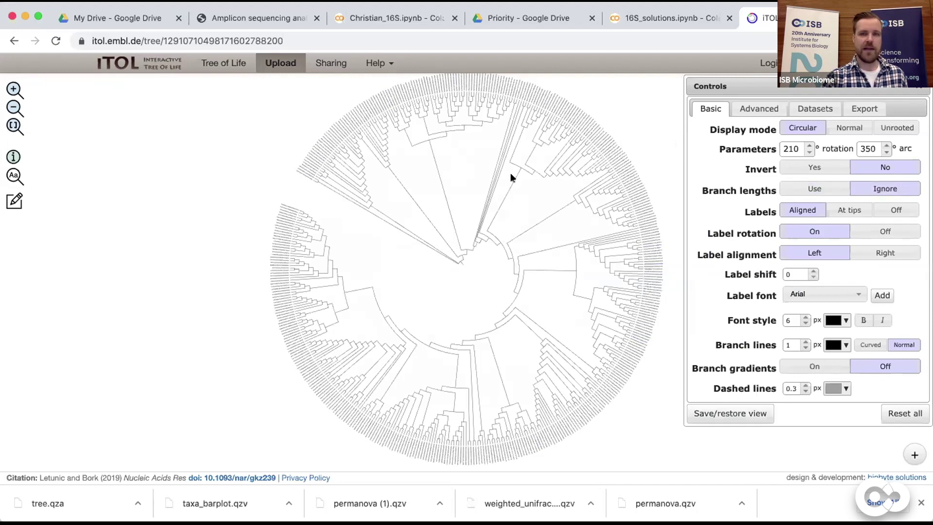
mouse_move(620, 344)
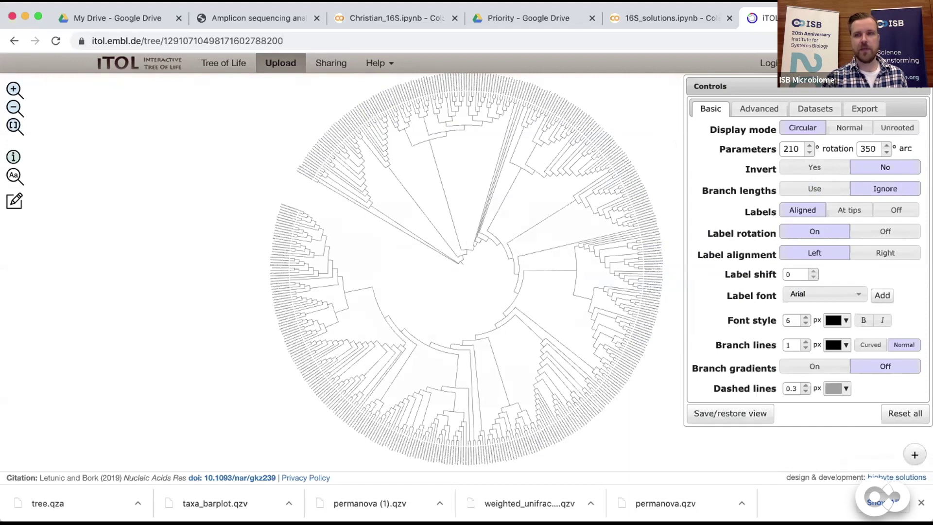
Switch the iTOL tree to Normal rectangular mode, inspect its labels, then close the iTOL tab.
click(845, 127)
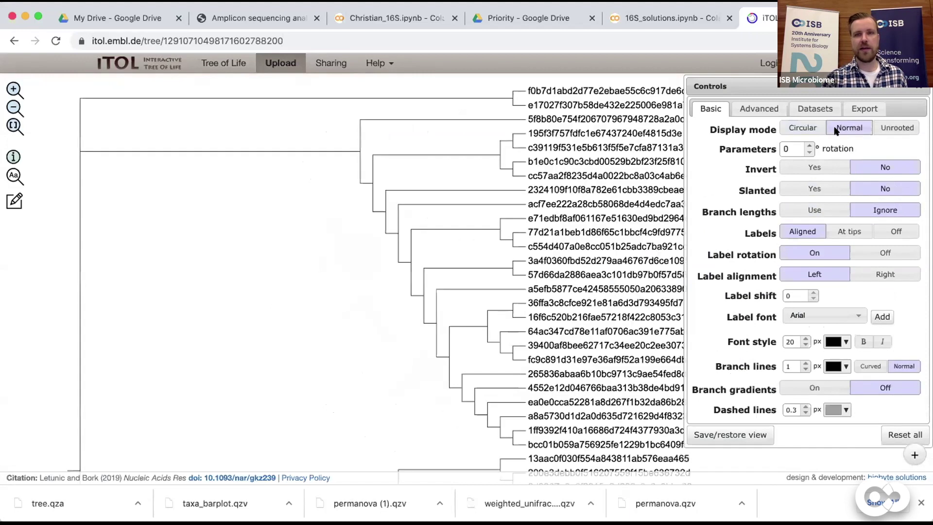
scroll(586, 269, left, 2)
scroll(587, 269, up, 2)
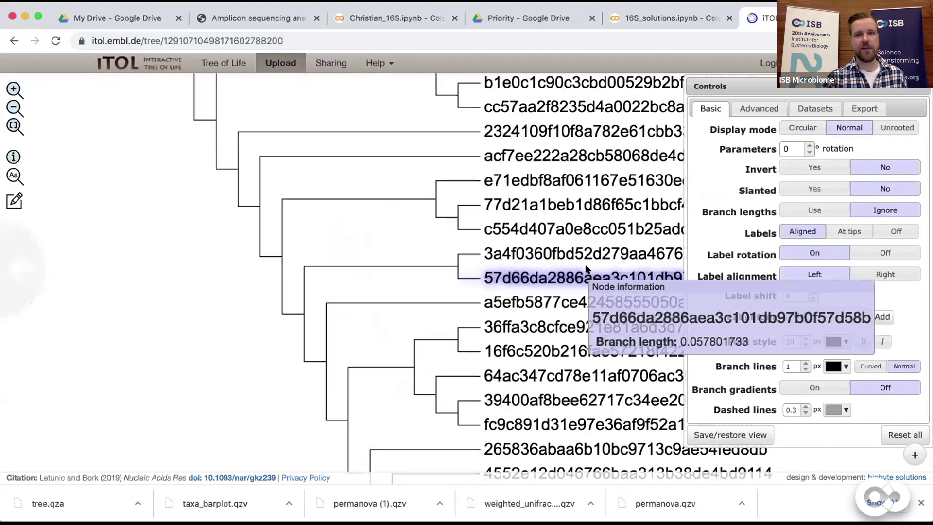
scroll(586, 269, down, 4)
scroll(586, 268, up, 6)
scroll(586, 269, down, 5)
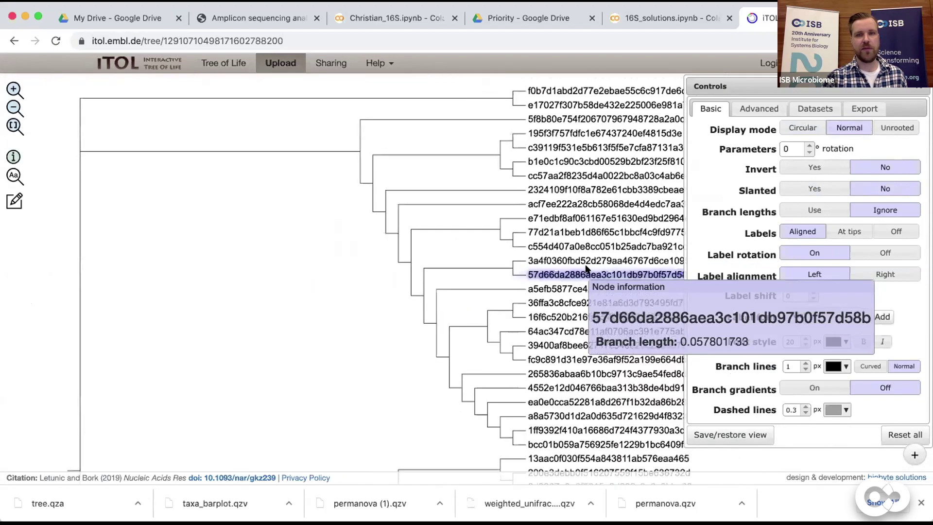
scroll(586, 268, down, 2)
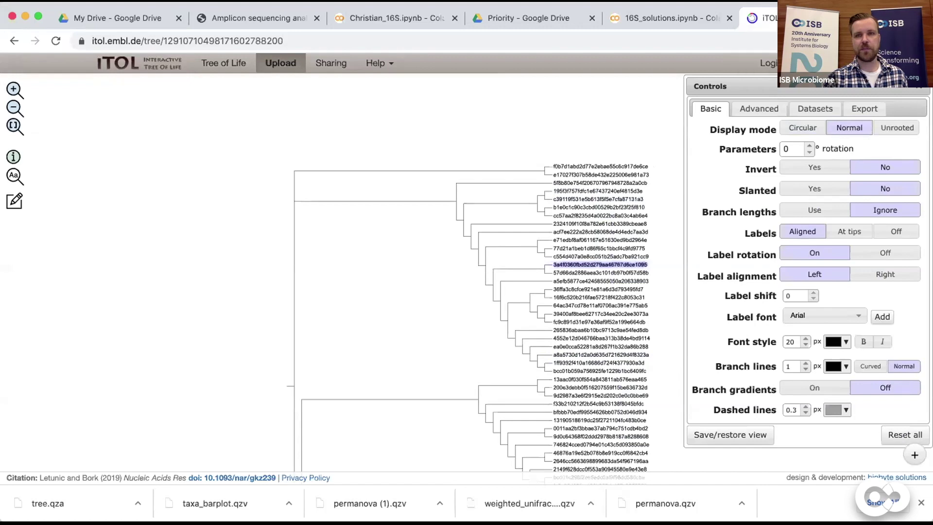
key(super+w)
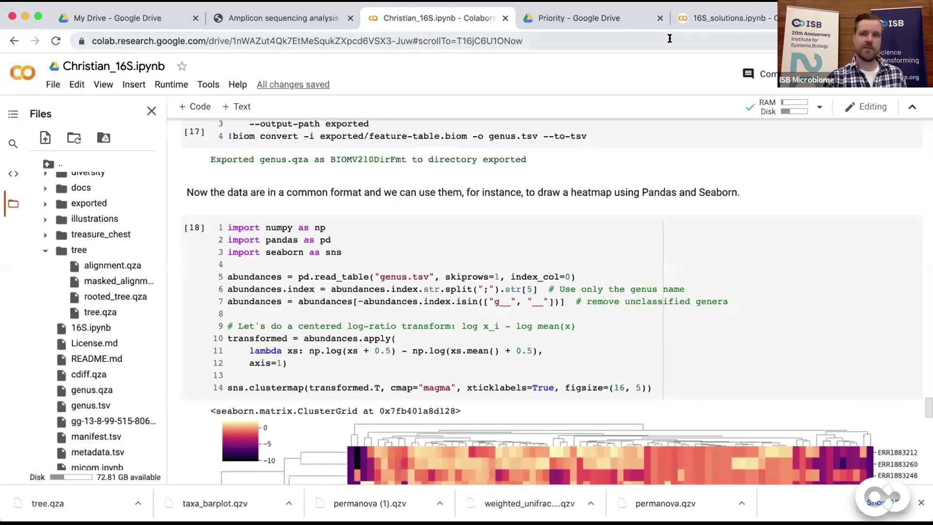
Go back to 16S_solutions.ipynb and review the Exercise 2 tree figure and classify-samples outputs.
click(701, 20)
scroll(591, 272, up, 10)
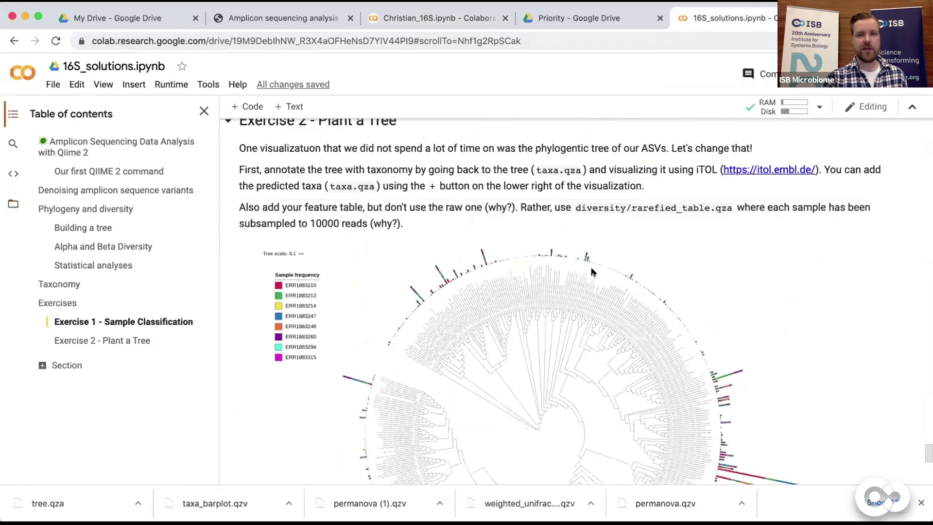
scroll(592, 272, down, 2)
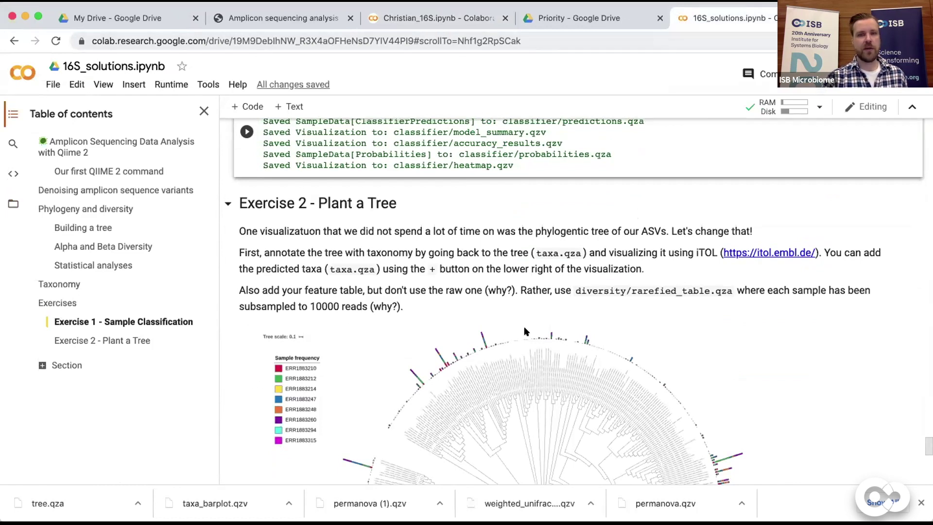
scroll(523, 325, down, 2)
scroll(524, 332, up, 4)
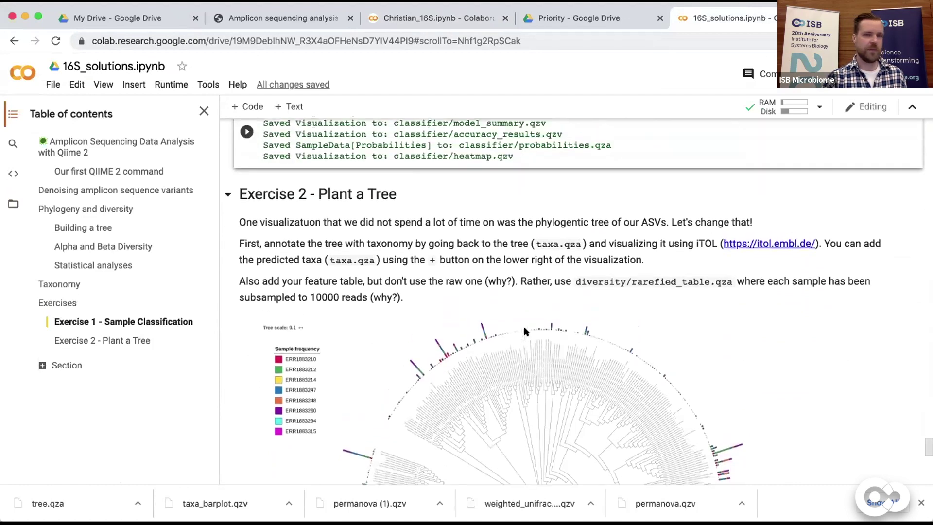
scroll(523, 331, up, 3)
scroll(523, 331, down, 7)
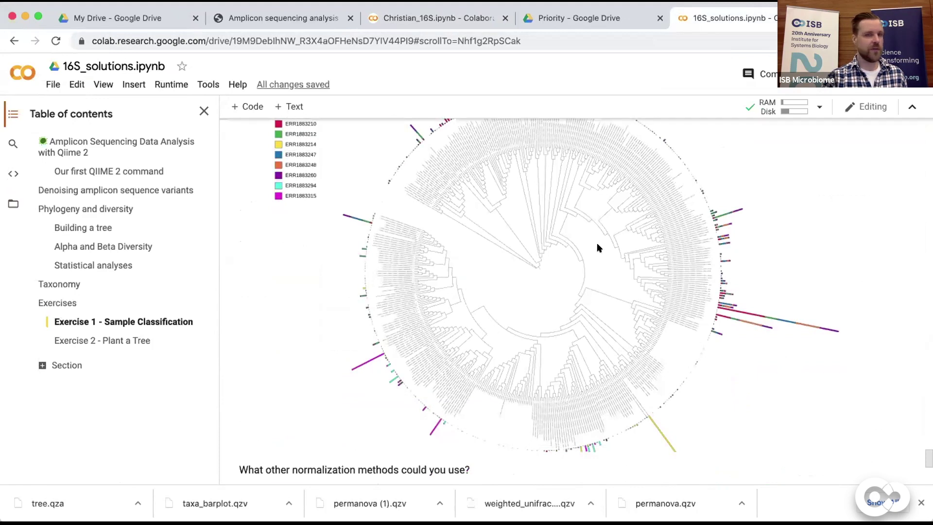
scroll(598, 248, down, 1)
scroll(598, 248, up, 10)
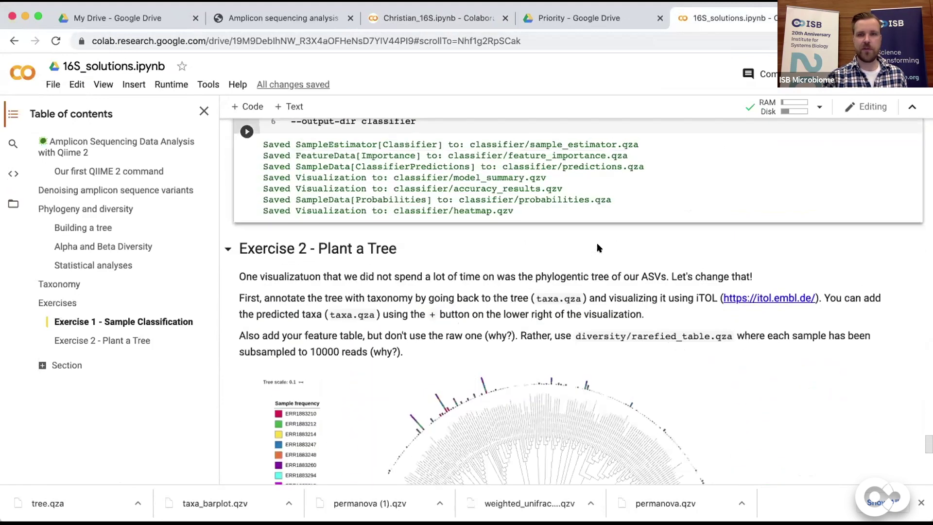
scroll(597, 243, up, 10)
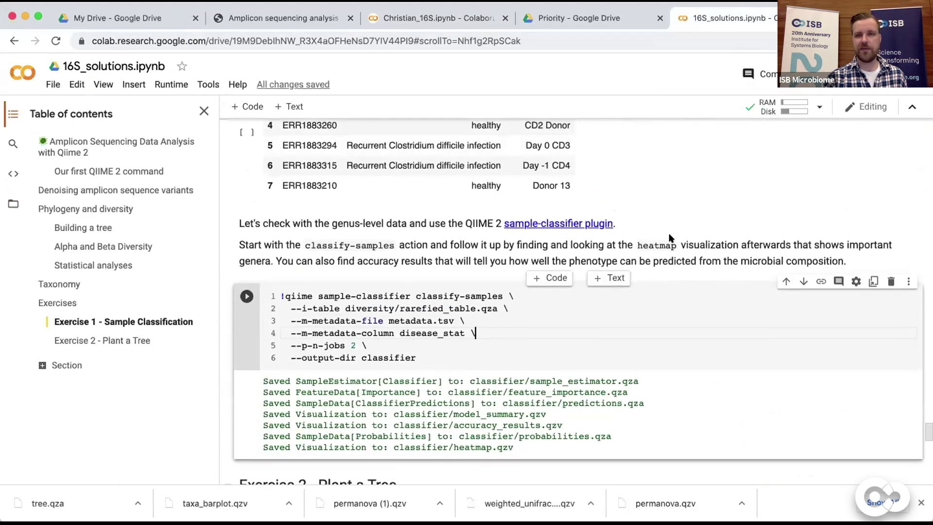